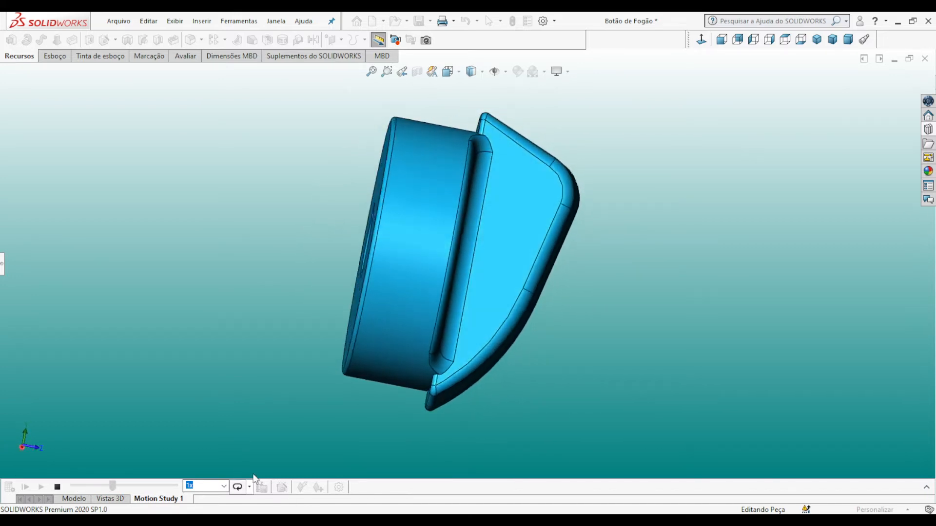
Return from the motion study to the model, show the feature tree and roll the part back to just after Extrude1.
{"action": "left_click", "coordinate": [259, 459]}
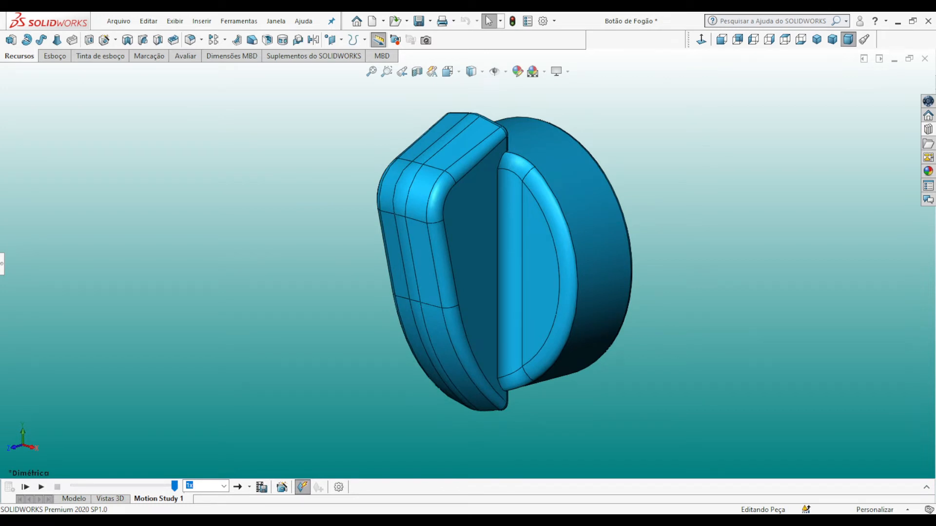
{"action": "left_click", "coordinate": [73, 499]}
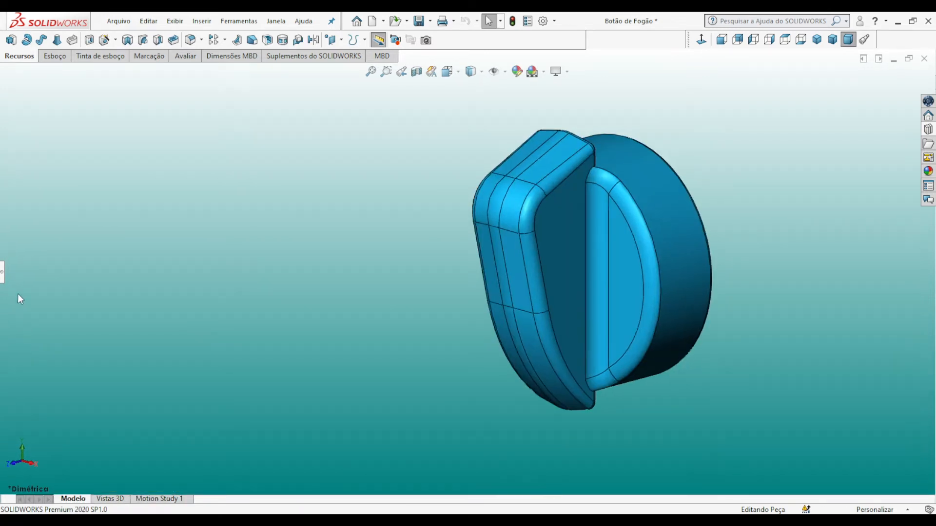
{"action": "left_click", "coordinate": [2, 277]}
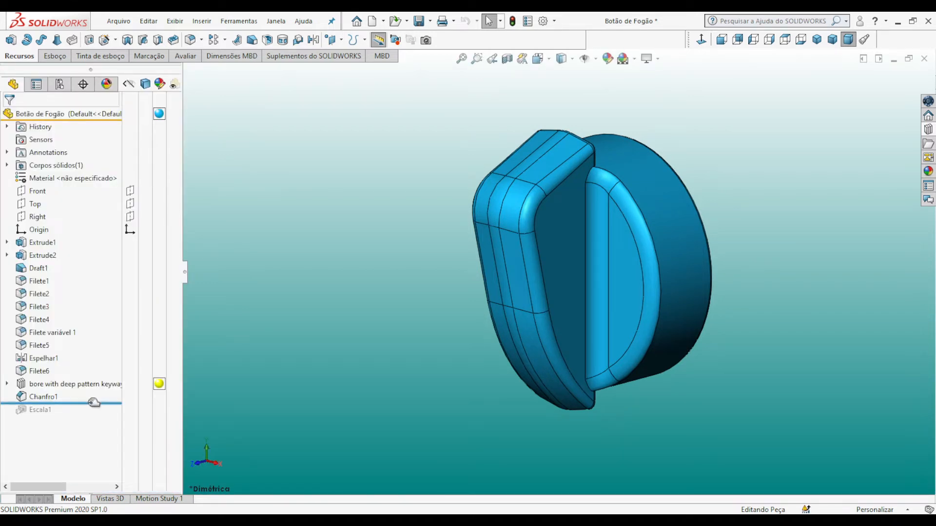
{"action": "left_click_drag", "start_coordinate": [94, 403], "coordinate": [97, 244]}
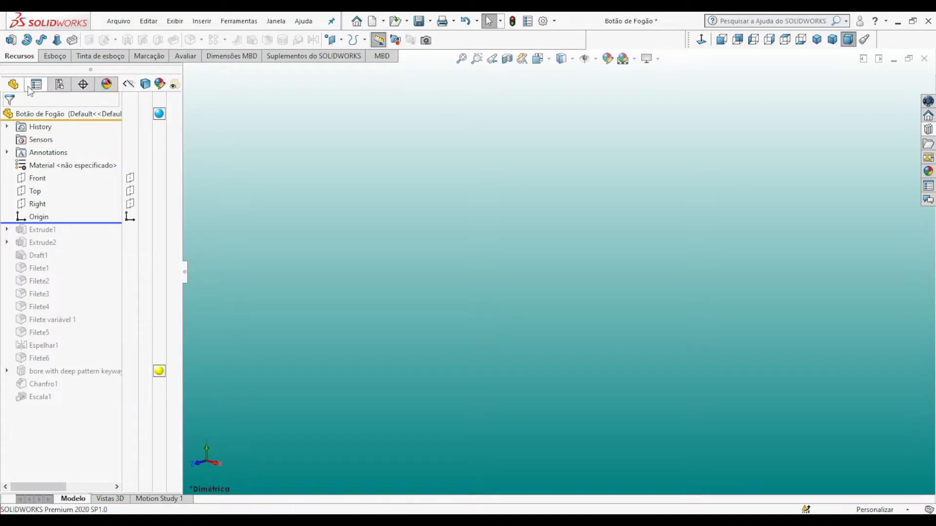
{"action": "left_click_drag", "start_coordinate": [85, 222], "coordinate": [86, 238]}
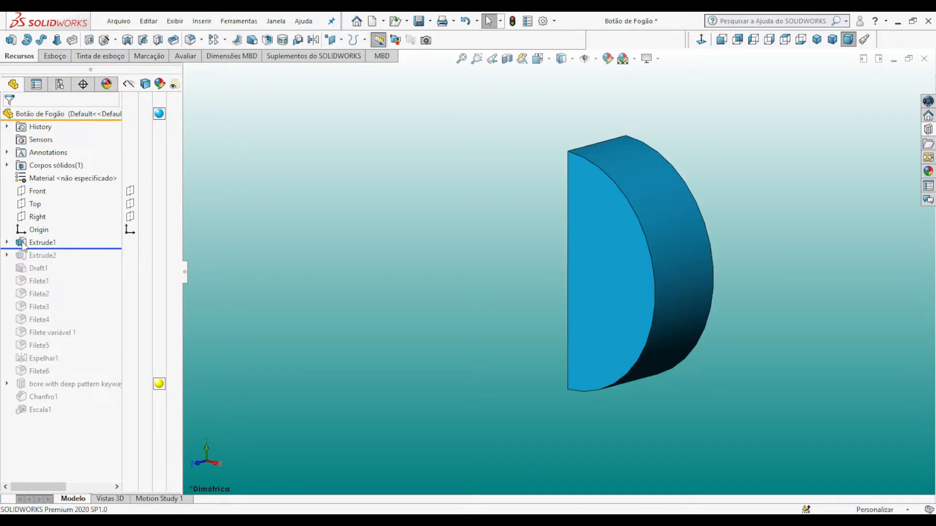
Open Sketch1 of Extrude1 for editing to examine its half-circle profile.
{"action": "left_click", "coordinate": [55, 57]}
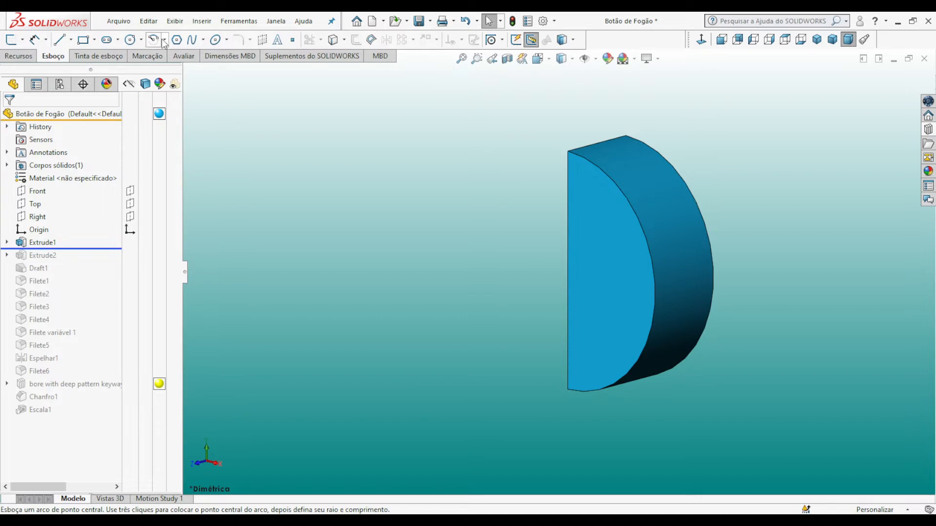
{"action": "left_click", "coordinate": [8, 242]}
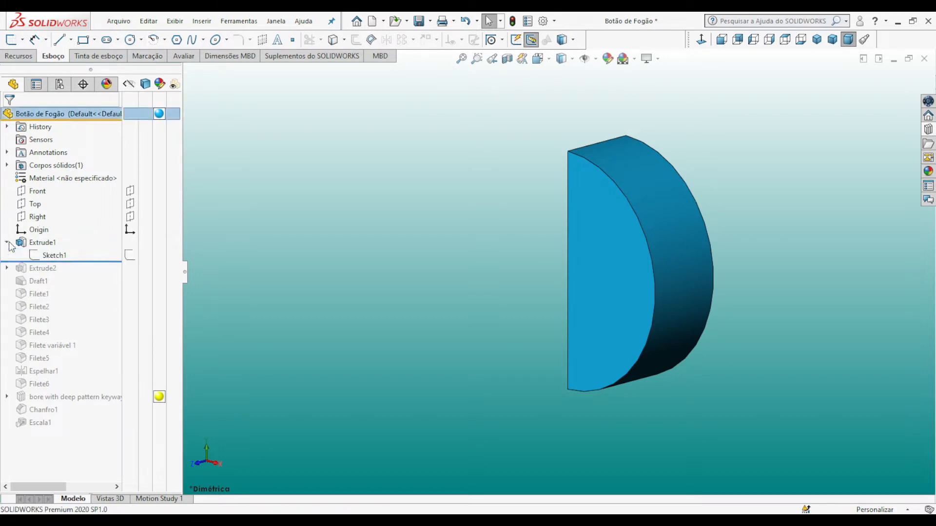
{"action": "left_click", "coordinate": [51, 255]}
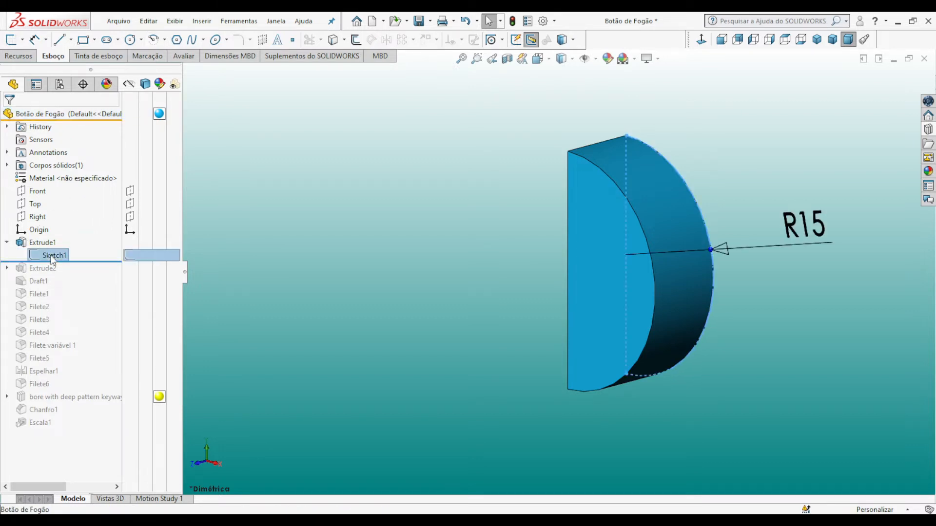
{"action": "left_click", "coordinate": [63, 219]}
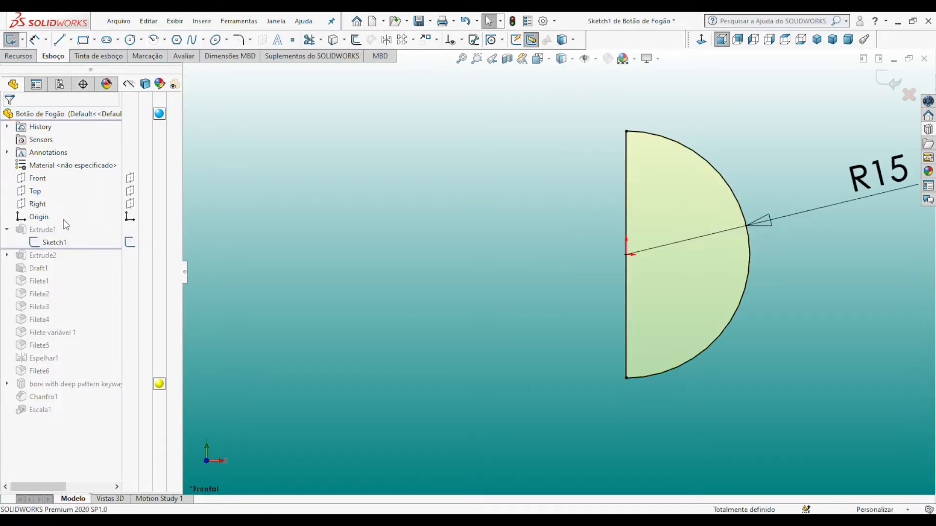
{"action": "left_click", "coordinate": [462, 58]}
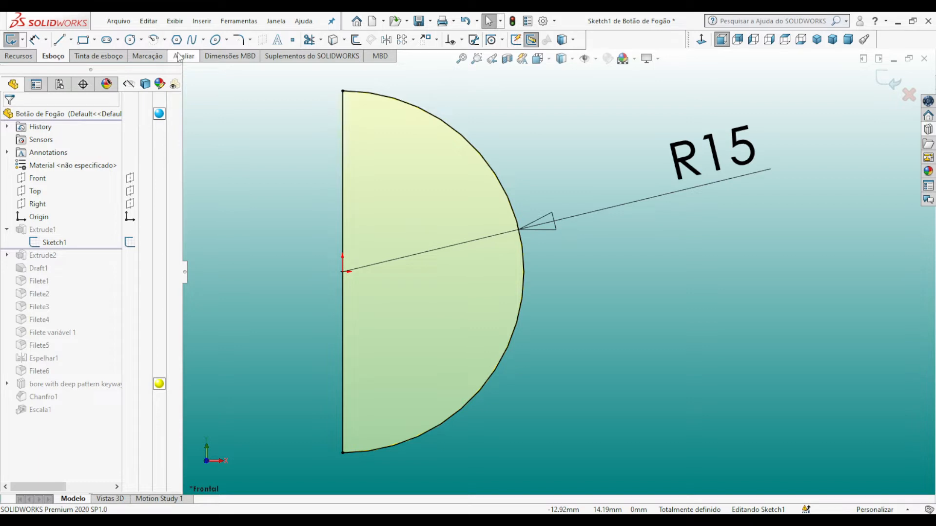
{"action": "left_click", "coordinate": [166, 42]}
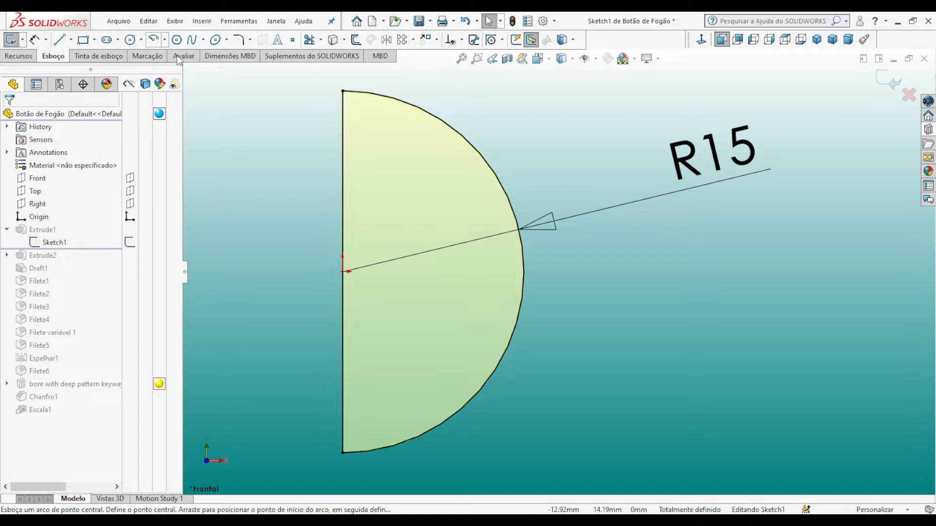
{"action": "left_click", "coordinate": [177, 54]}
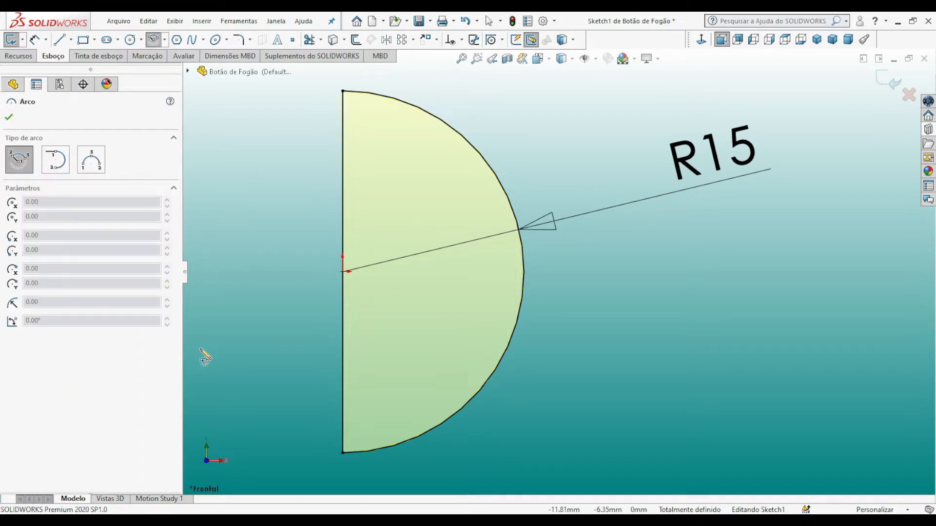
{"action": "left_click", "coordinate": [343, 271]}
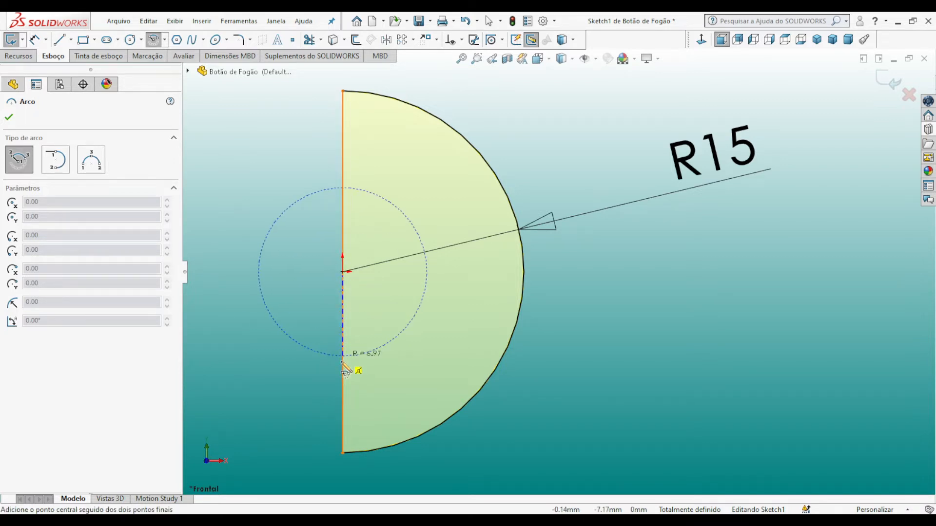
{"action": "left_click", "coordinate": [343, 473]}
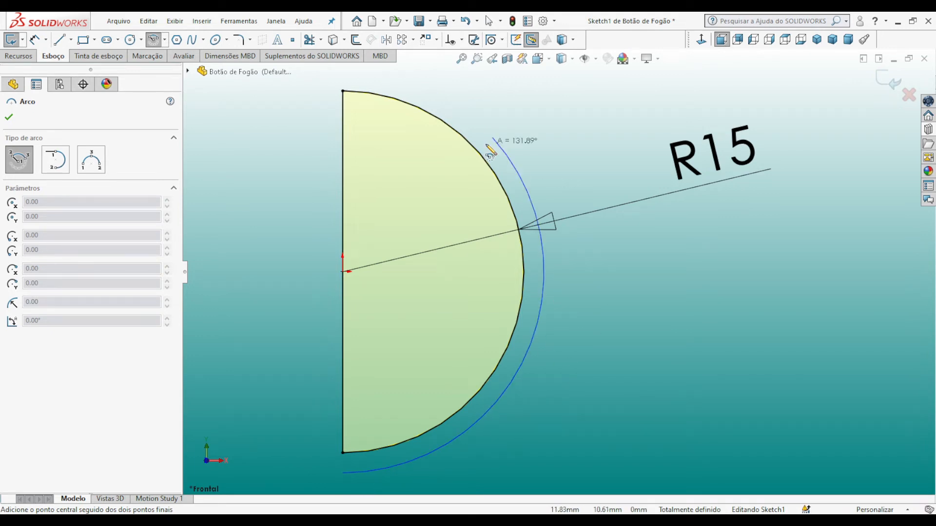
{"action": "key", "text": "Escape"}
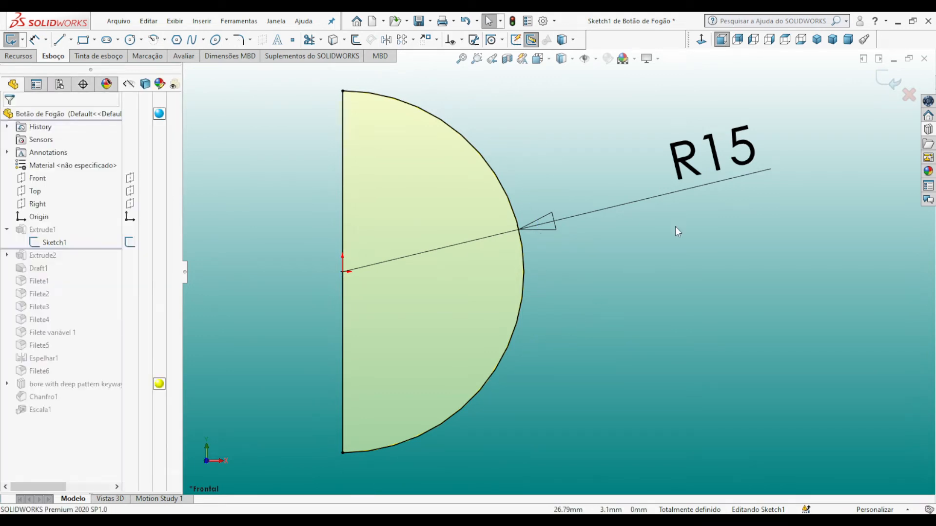
Exit Sketch1, review the end condition and depth in Extrude1's definition, and accept it without changes.
{"action": "left_click", "coordinate": [885, 79]}
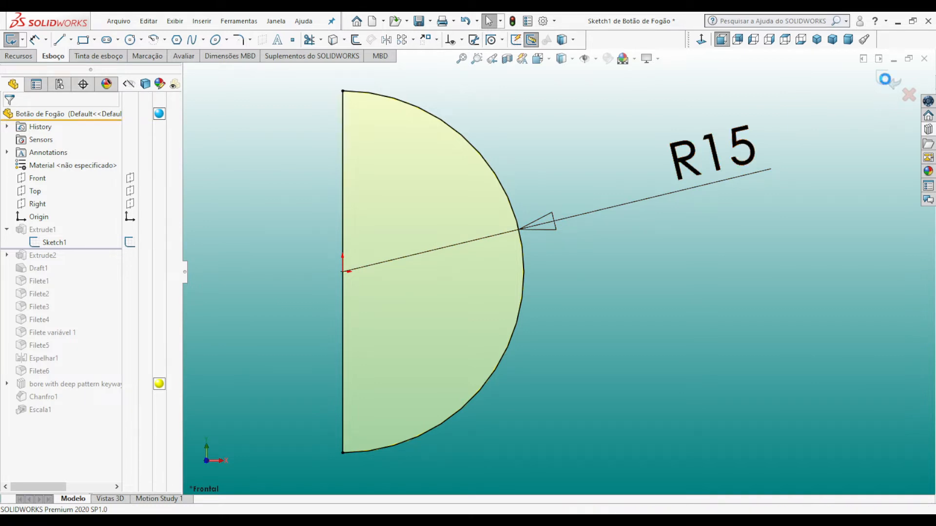
{"action": "left_click", "coordinate": [848, 40]}
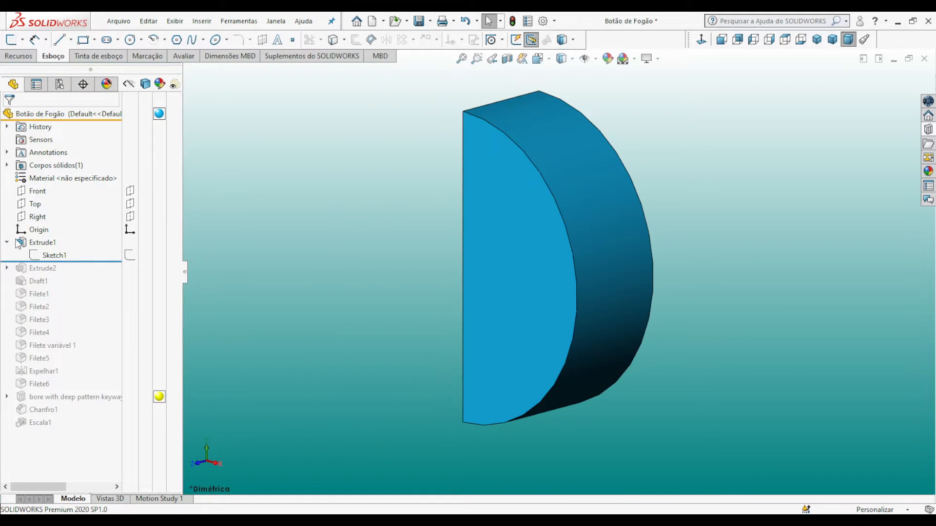
{"action": "left_click", "coordinate": [34, 240]}
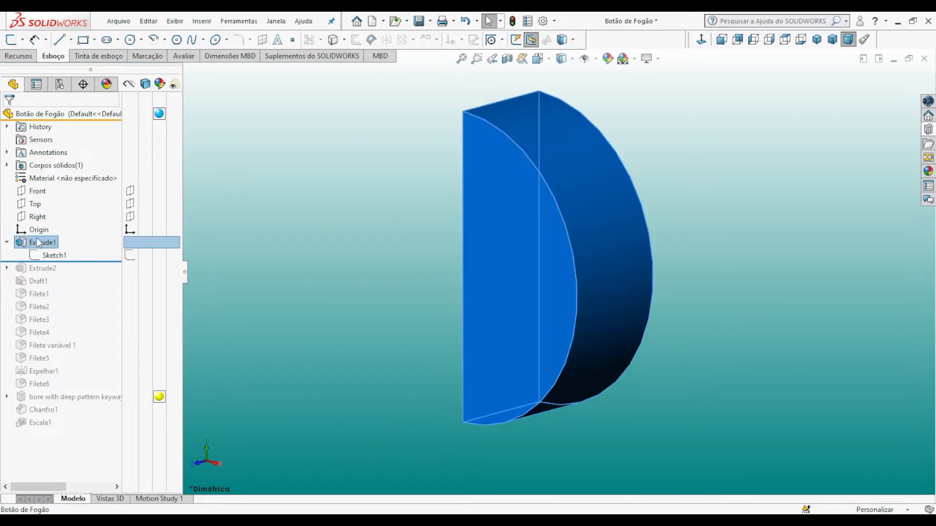
{"action": "left_click", "coordinate": [45, 206]}
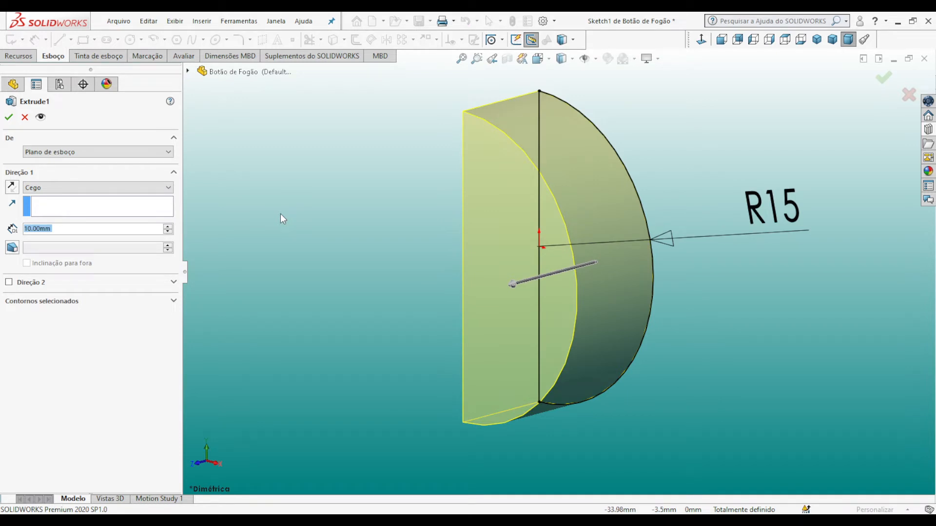
{"action": "left_click", "coordinate": [832, 40]}
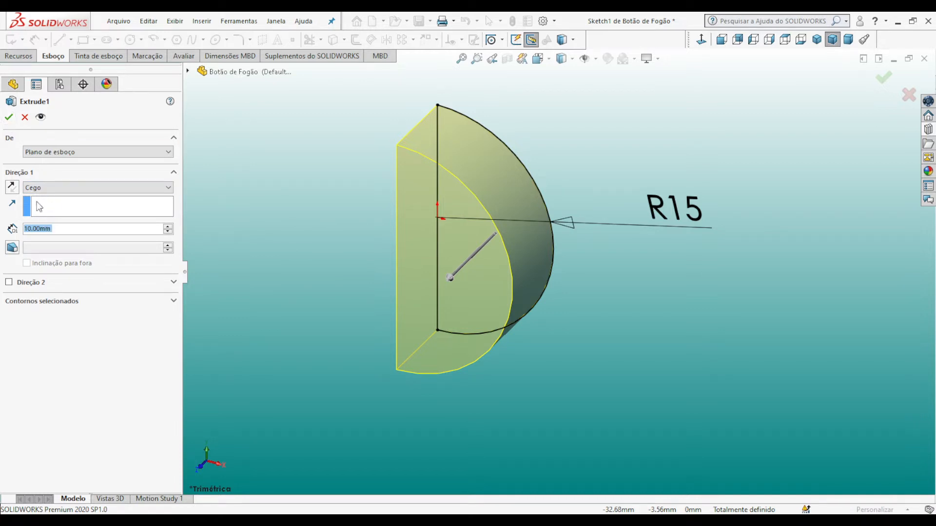
{"action": "left_click", "coordinate": [9, 117]}
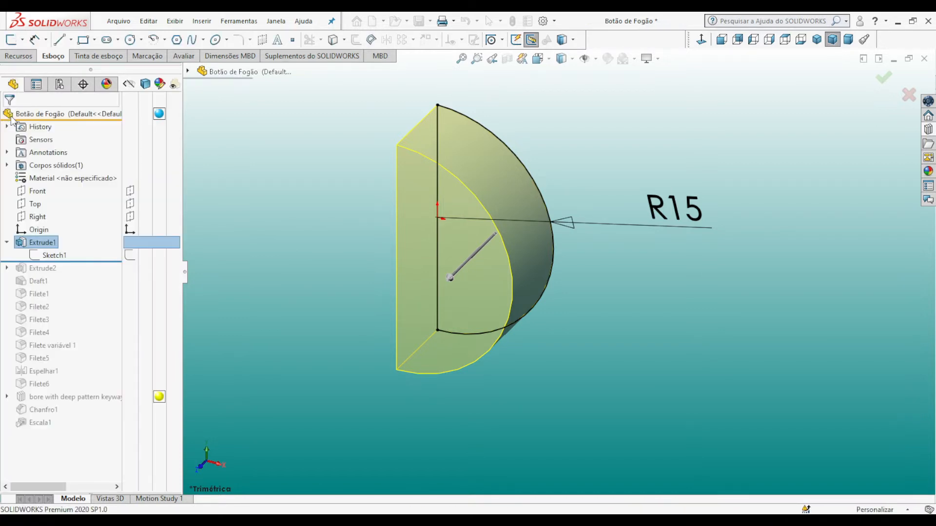
{"action": "left_click", "coordinate": [335, 214]}
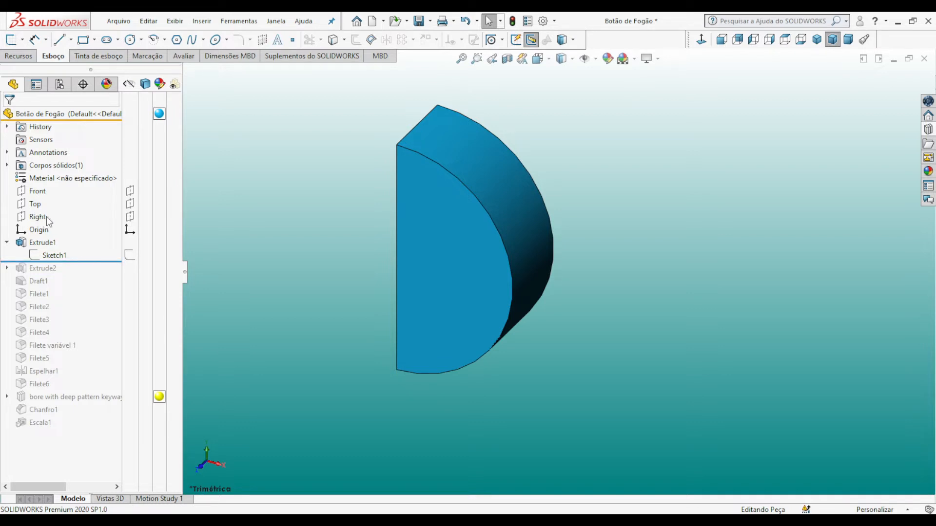
Roll the part forward to include Extrude2 and open its Sketch2 for editing, with the whole dimensioned profile in view.
{"action": "left_click_drag", "start_coordinate": [87, 261], "coordinate": [86, 272]}
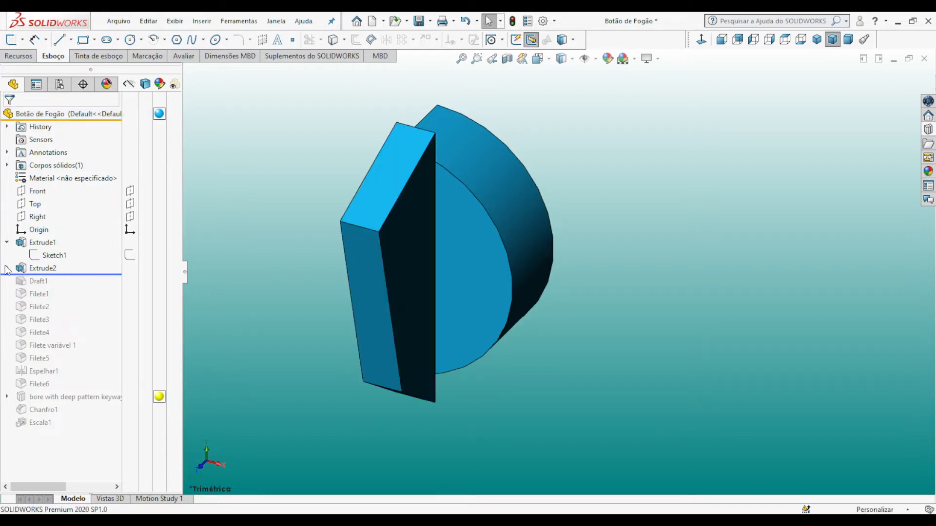
{"action": "left_click", "coordinate": [7, 268]}
{"action": "left_click", "coordinate": [55, 281]}
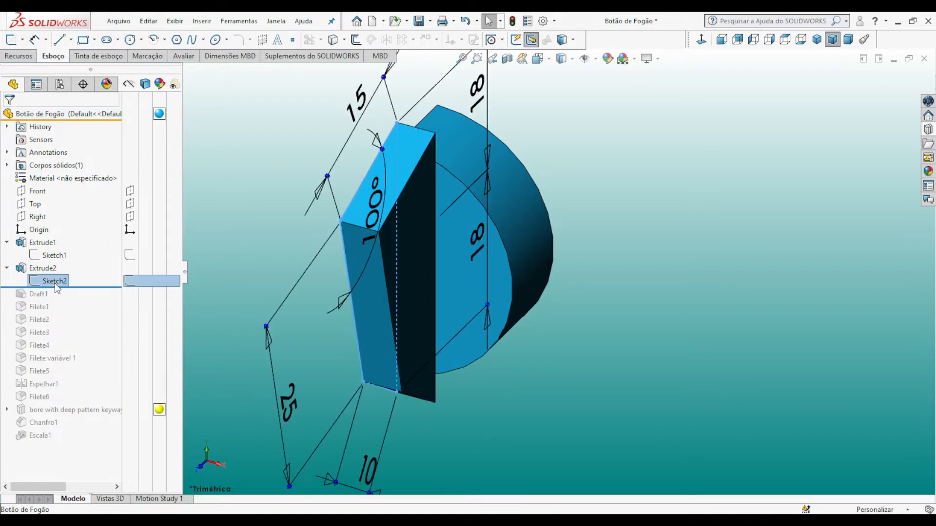
{"action": "left_click", "coordinate": [71, 253]}
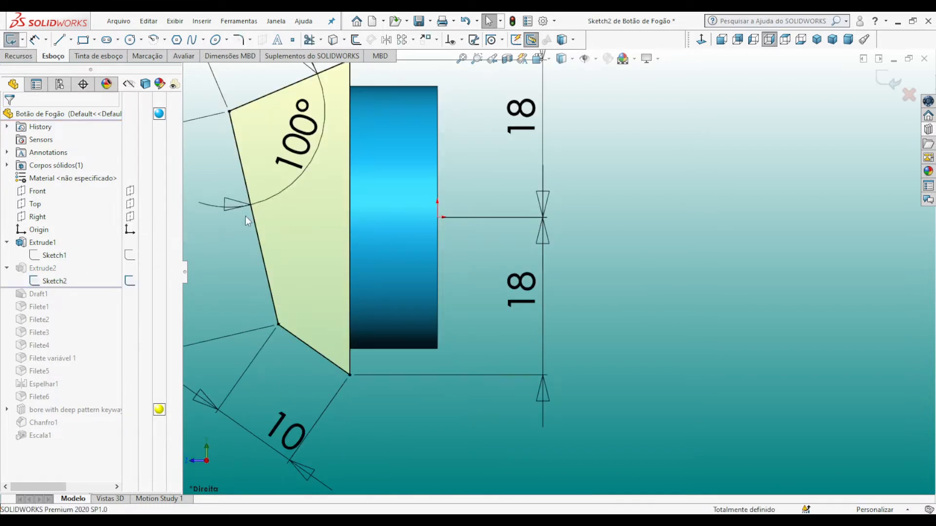
{"action": "left_click", "coordinate": [701, 40]}
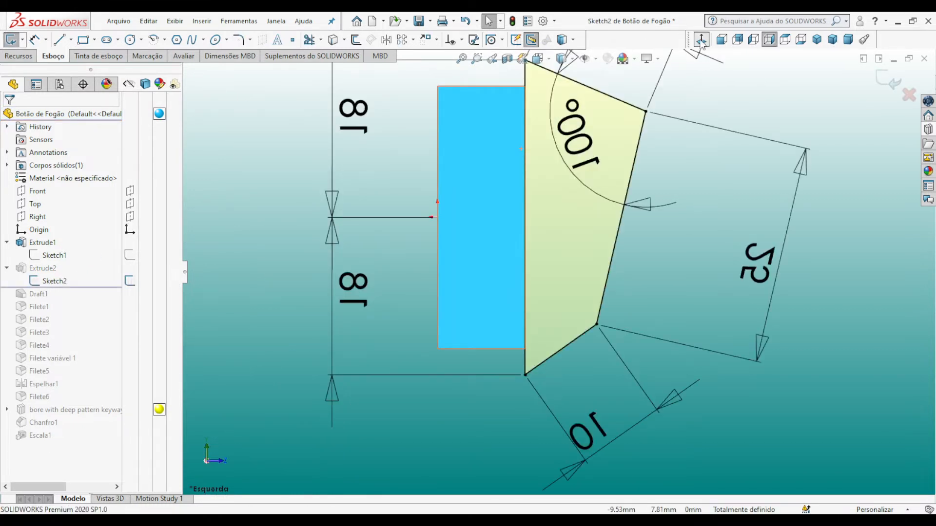
{"action": "left_click", "coordinate": [702, 42]}
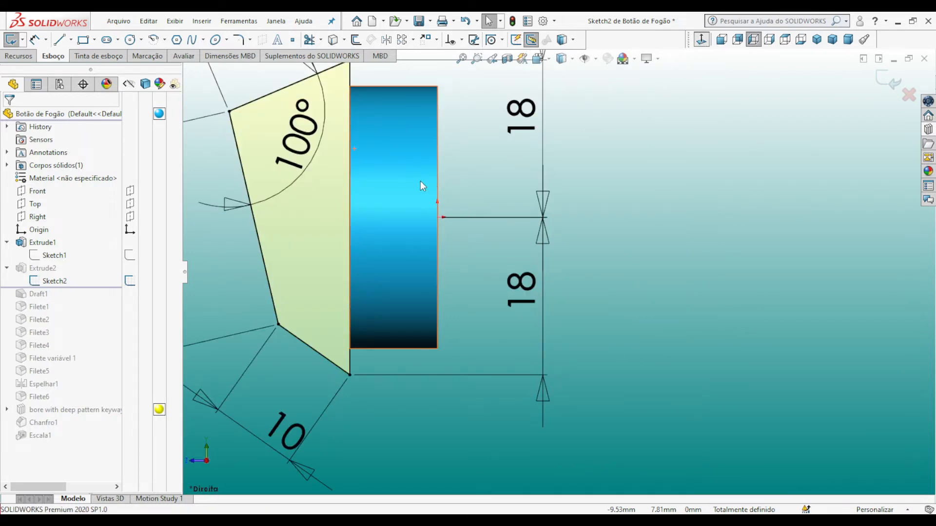
{"action": "scroll", "coordinate": [420, 182], "scroll_direction": "up", "scroll_amount": 1}
{"action": "scroll", "coordinate": [421, 181], "scroll_direction": "up", "scroll_amount": 2}
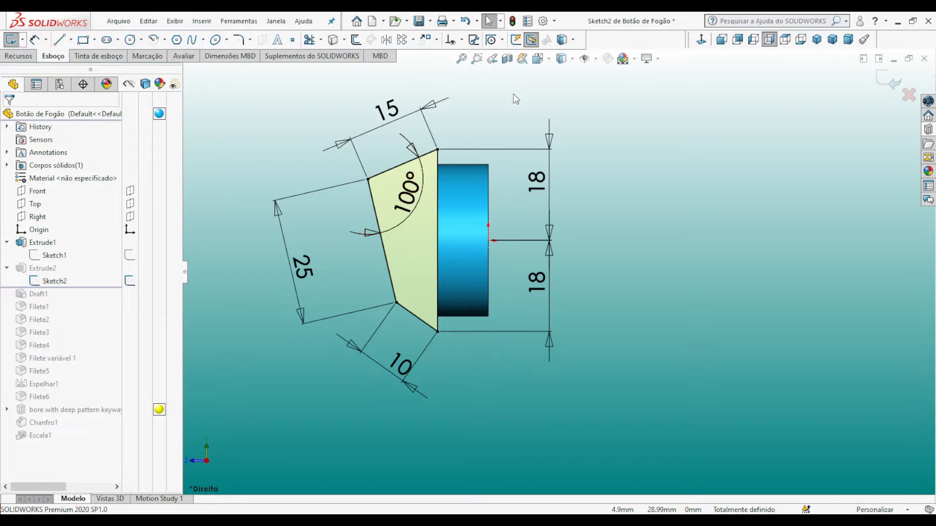
Delete the collinear relation on Sketch2's long vertical line and move the profile about 7 mm away from the base.
{"action": "left_click", "coordinate": [438, 162]}
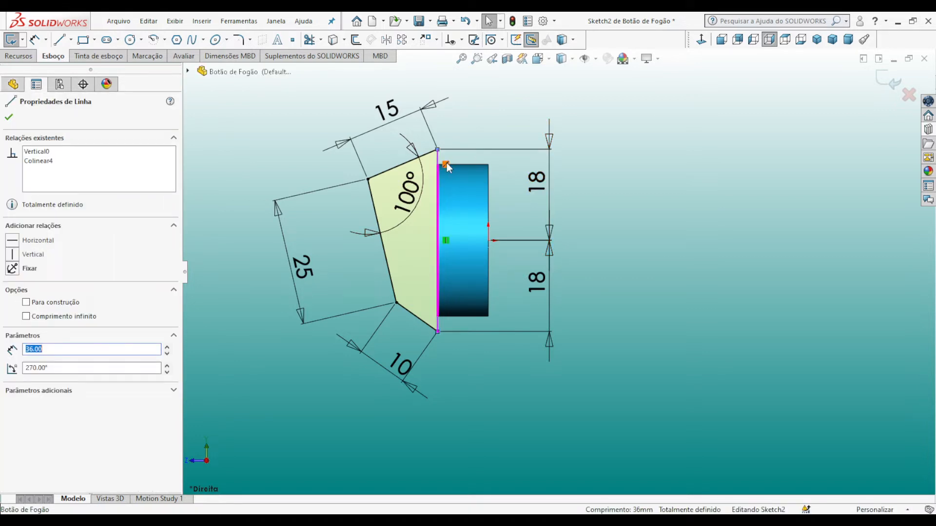
{"action": "key", "text": "Escape"}
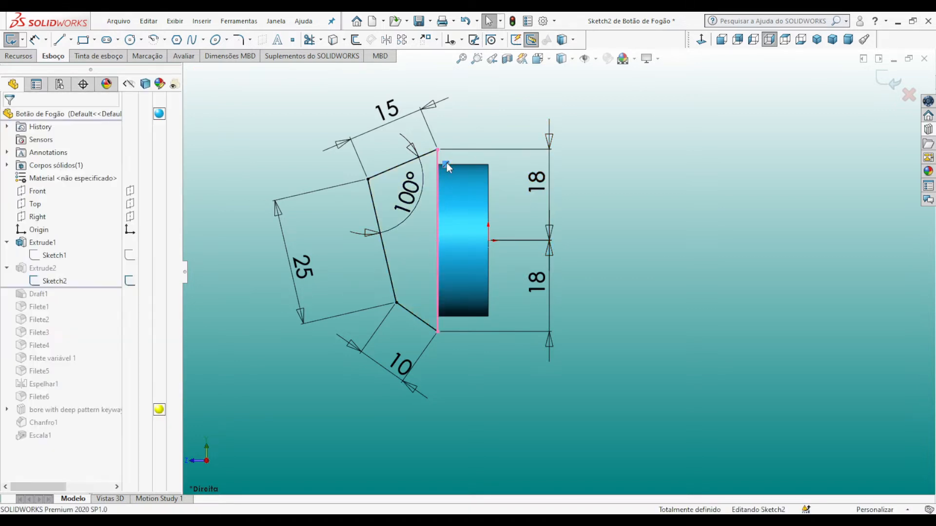
{"action": "left_click", "coordinate": [489, 300]}
{"action": "left_click_drag", "start_coordinate": [438, 150], "coordinate": [401, 149]}
{"action": "left_click", "coordinate": [648, 174]}
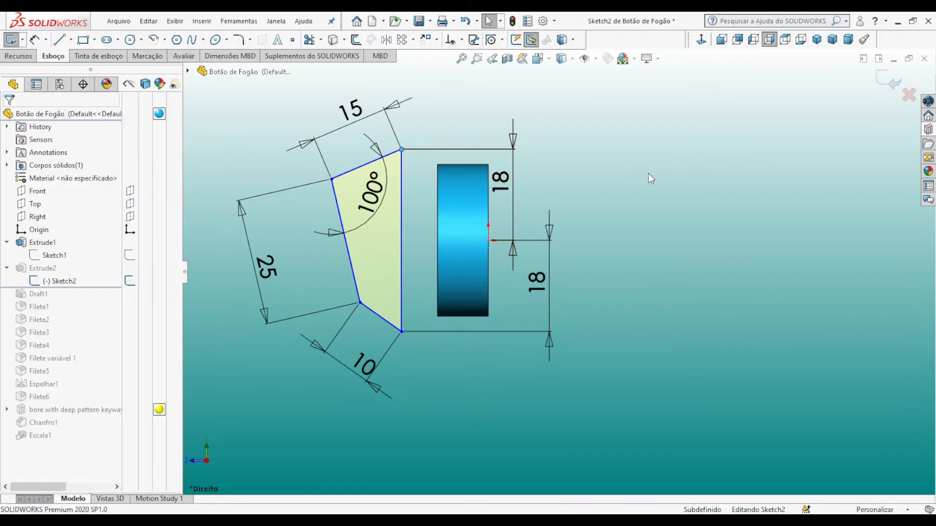
Add a collinear relation between the profile's long vertical line and the adjacent front edge of the base.
{"action": "left_click", "coordinate": [401, 178]}
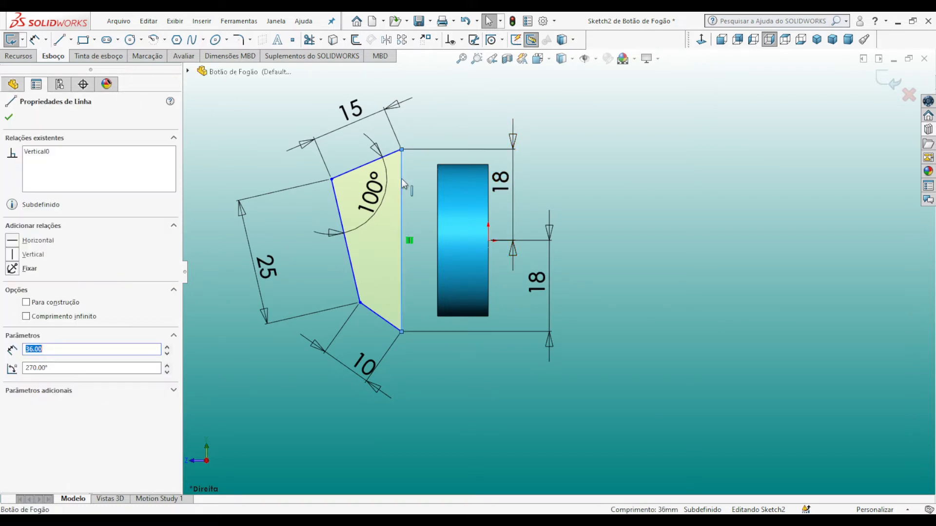
{"action": "left_click", "coordinate": [438, 184], "text": "ctrl"}
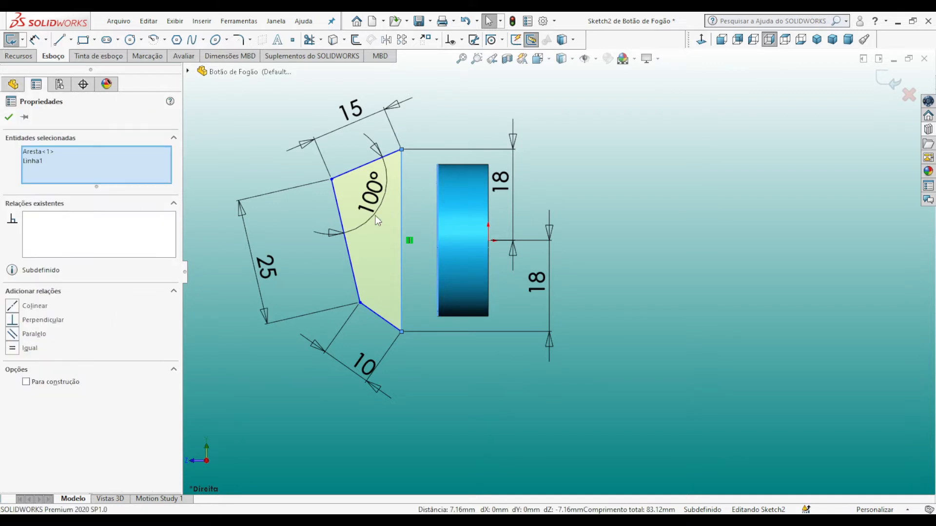
{"action": "left_click", "coordinate": [36, 306]}
{"action": "left_click", "coordinate": [9, 117]}
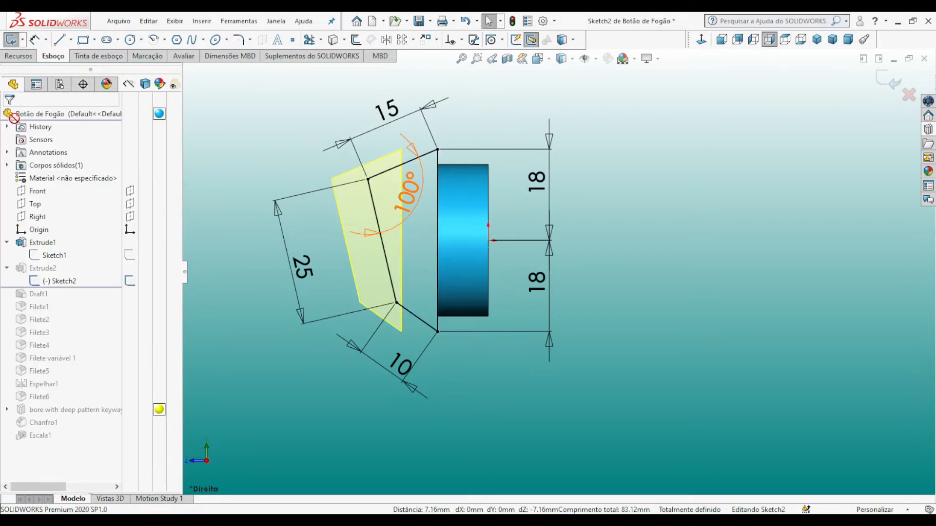
{"action": "left_click", "coordinate": [427, 156]}
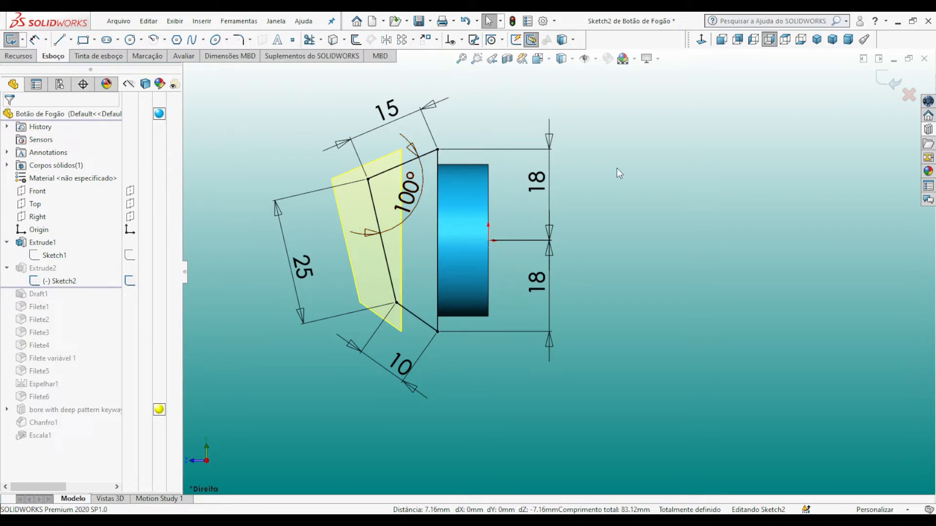
Exit Sketch2, review the end condition and depth in Extrude2's definition in dimetric view, and accept it without changes.
{"action": "left_click", "coordinate": [661, 182]}
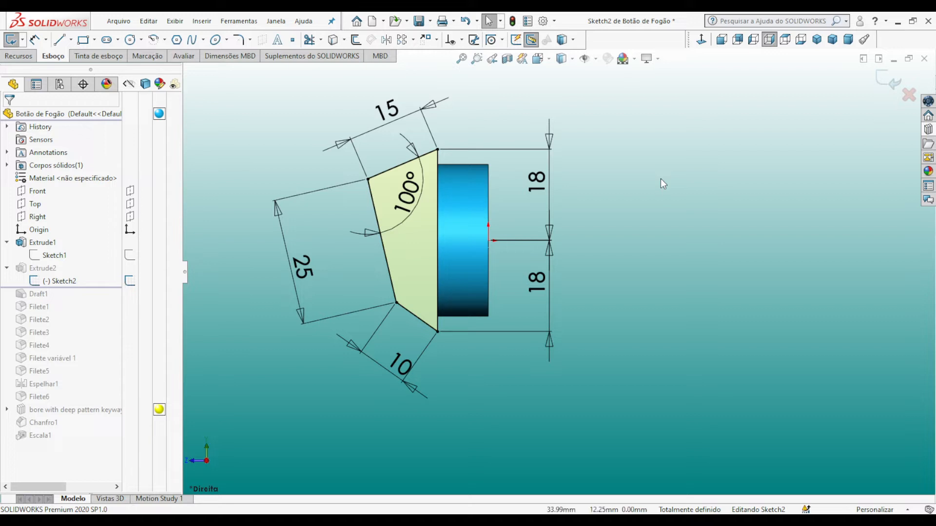
{"action": "left_click", "coordinate": [883, 82]}
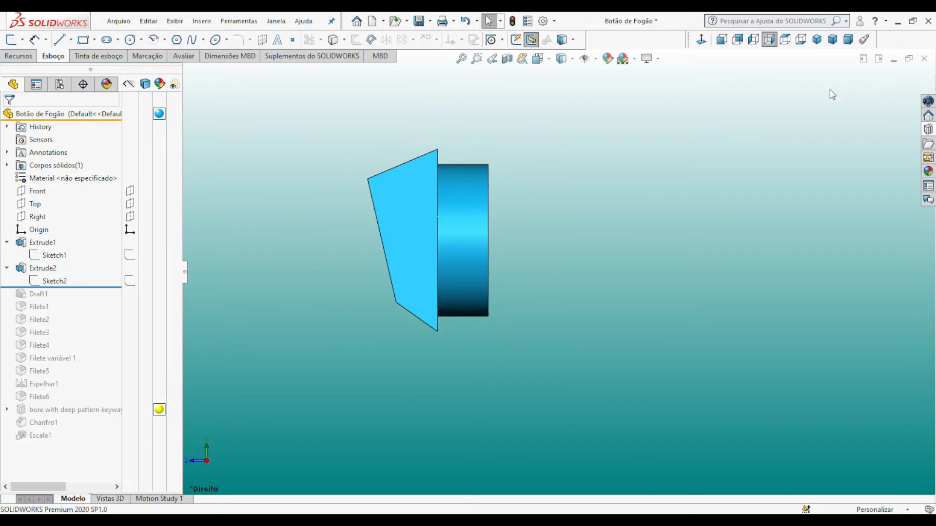
{"action": "left_click", "coordinate": [45, 269]}
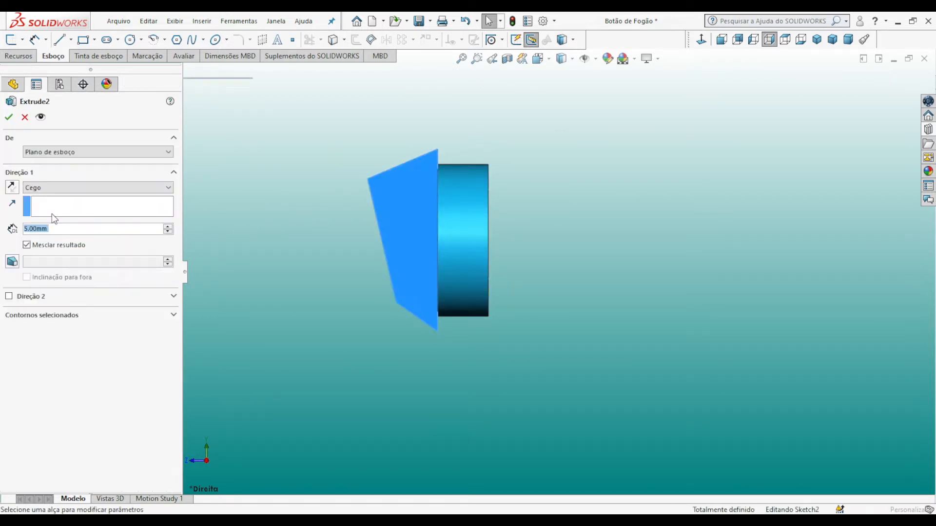
{"action": "left_click", "coordinate": [848, 40]}
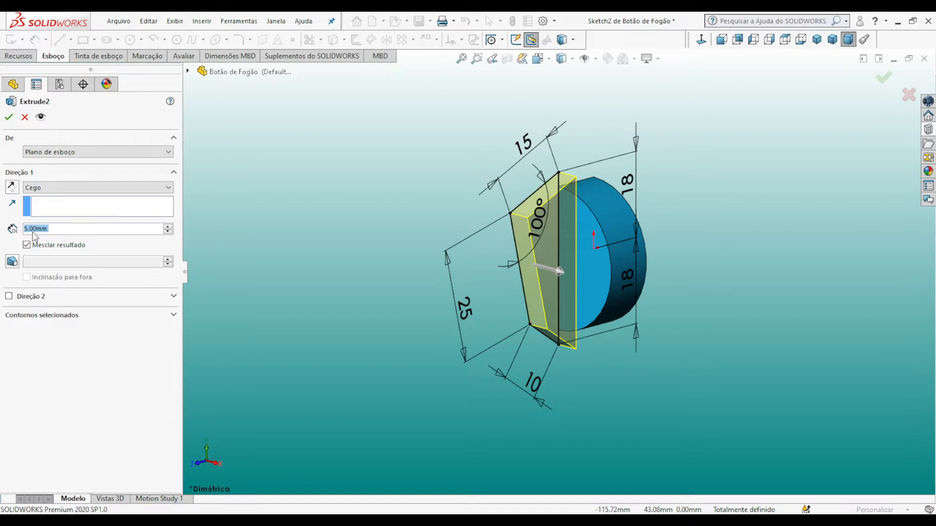
{"action": "left_click", "coordinate": [9, 117]}
{"action": "left_click", "coordinate": [339, 157]}
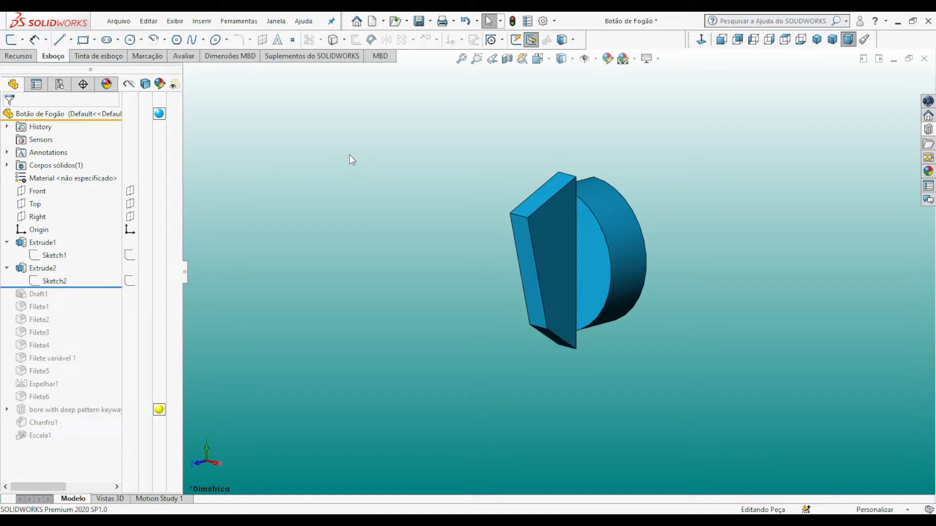
Roll the part forward to include Draft1, review its angle, neutral plane and drafted faces without changes, and save the part.
{"action": "left_click", "coordinate": [20, 57]}
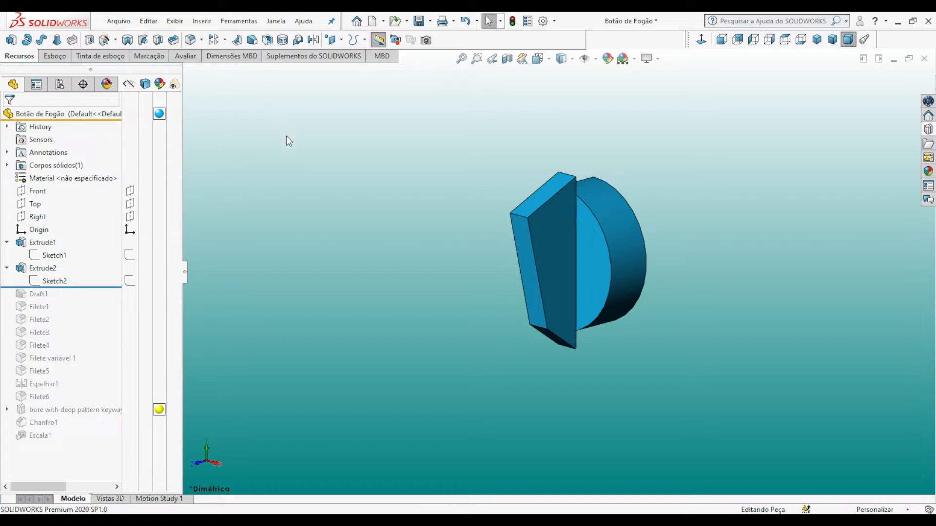
{"action": "left_click", "coordinate": [848, 40]}
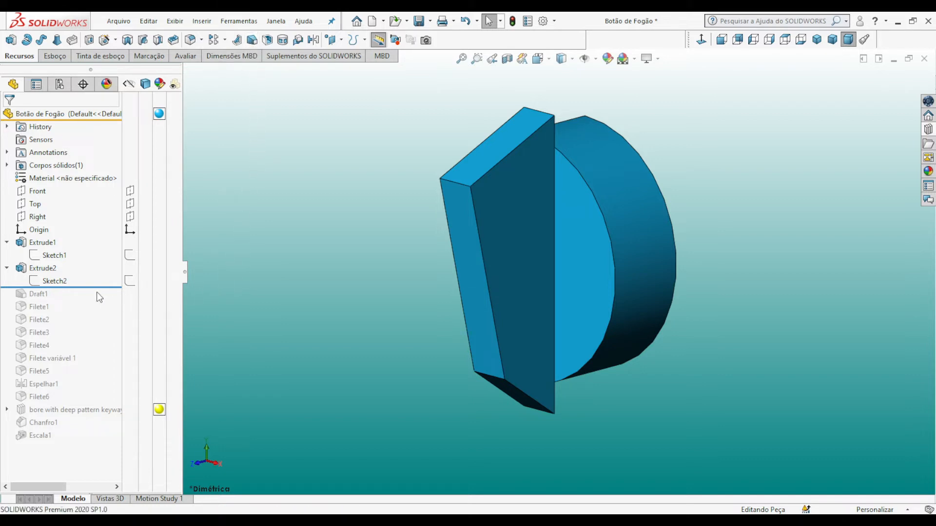
{"action": "left_click_drag", "start_coordinate": [100, 288], "coordinate": [104, 301]}
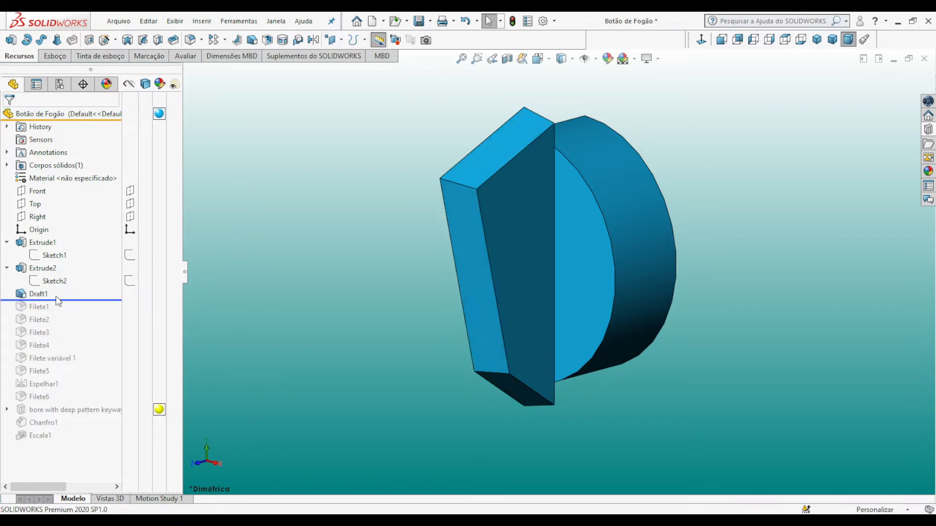
{"action": "left_click", "coordinate": [39, 294]}
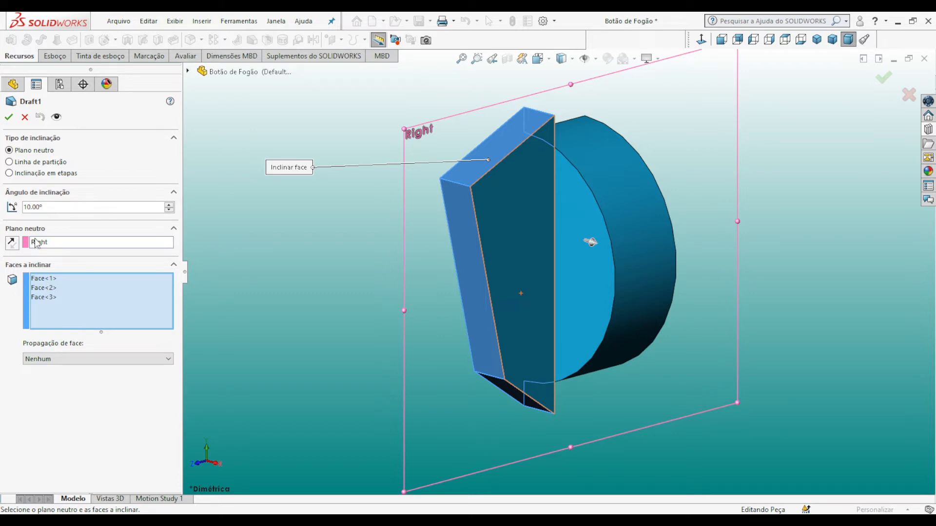
{"action": "left_click", "coordinate": [47, 279]}
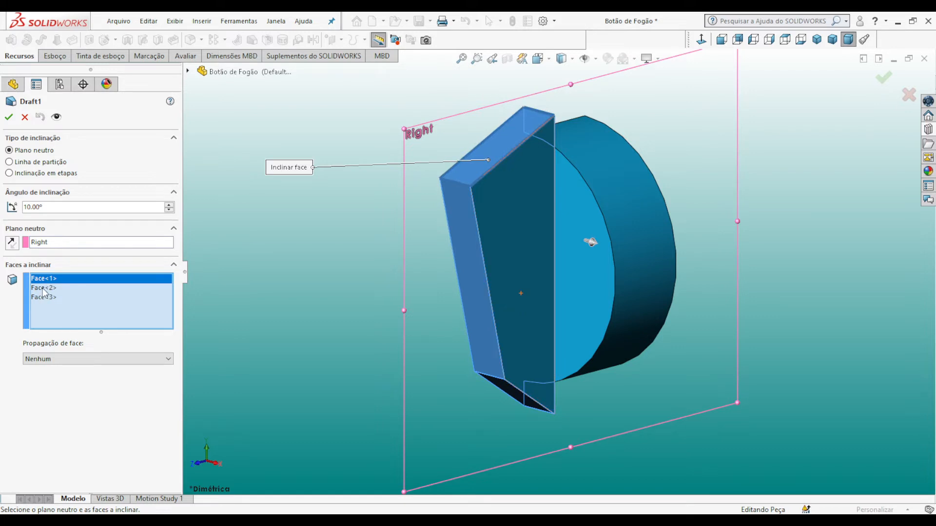
{"action": "left_click", "coordinate": [43, 290]}
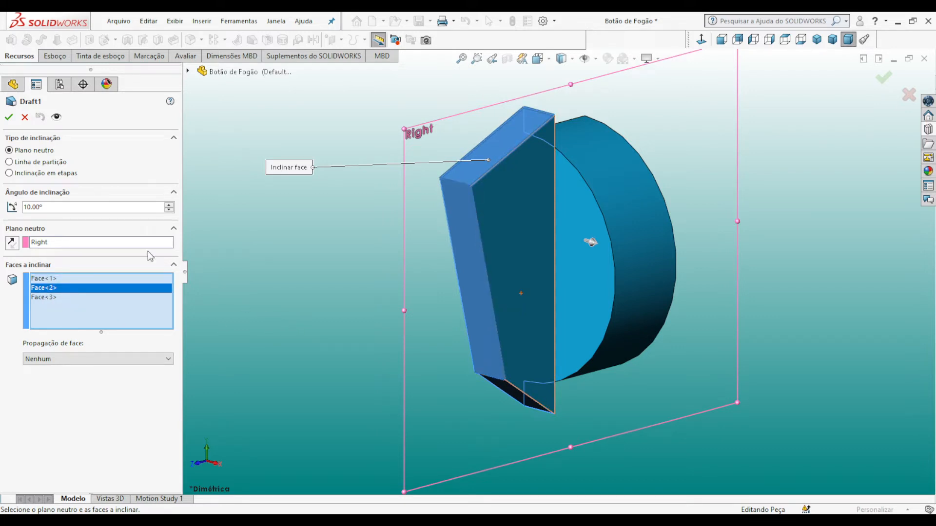
{"action": "left_click", "coordinate": [11, 118]}
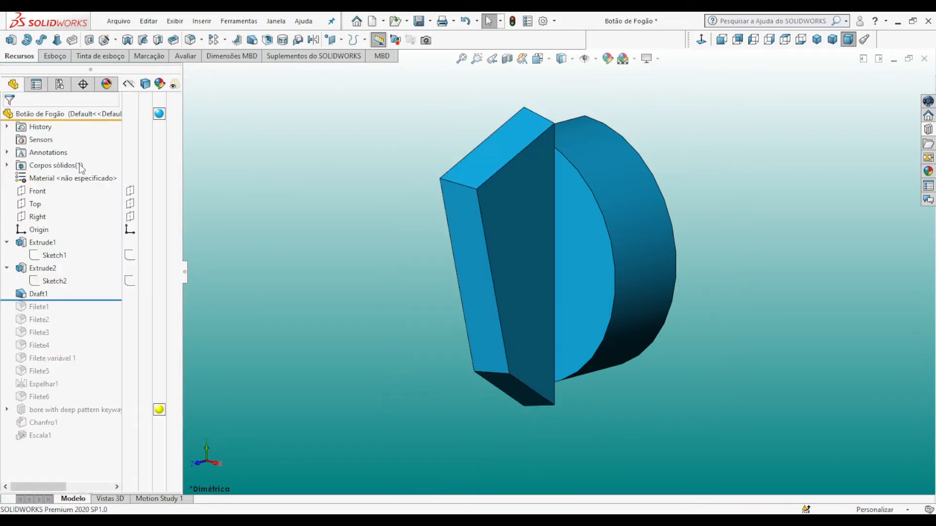
{"action": "left_click", "coordinate": [419, 21]}
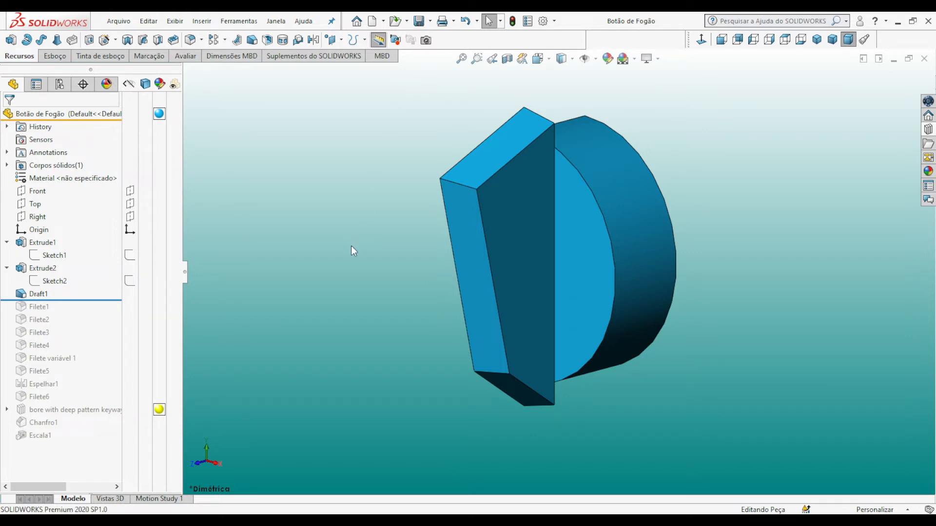
{"action": "mouse_move", "coordinate": [386, 296]}
{"action": "middle_mouse_down"}
{"action": "mouse_move", "coordinate": [437, 320]}
{"action": "mouse_move", "coordinate": [397, 343]}
{"action": "mouse_move", "coordinate": [328, 299]}
{"action": "mouse_move", "coordinate": [483, 309]}
{"action": "mouse_move", "coordinate": [368, 272]}
{"action": "mouse_move", "coordinate": [378, 285]}
{"action": "middle_mouse_up"}
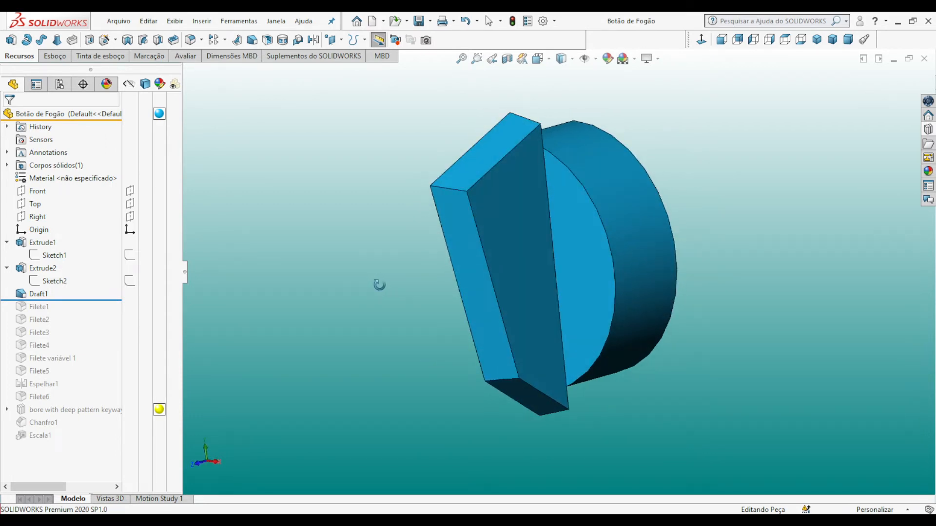
{"action": "left_click", "coordinate": [192, 40]}
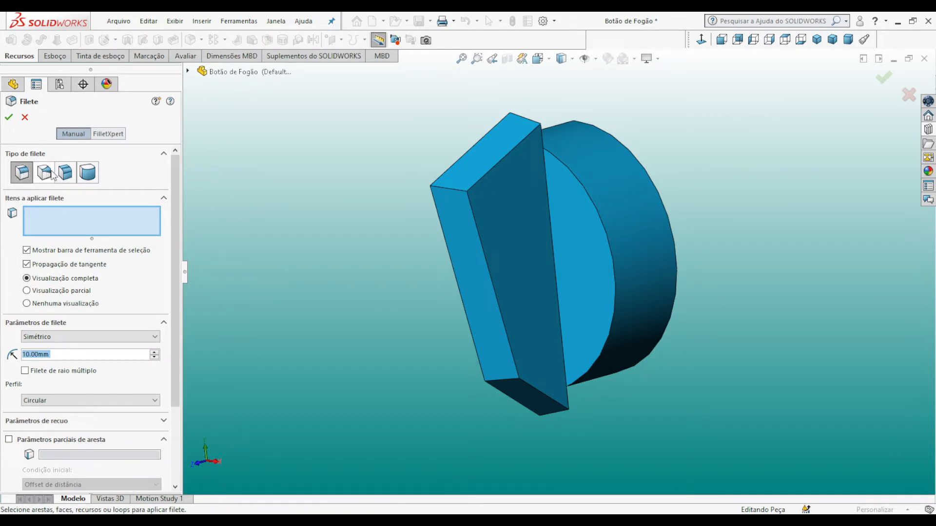
{"action": "left_click", "coordinate": [67, 173]}
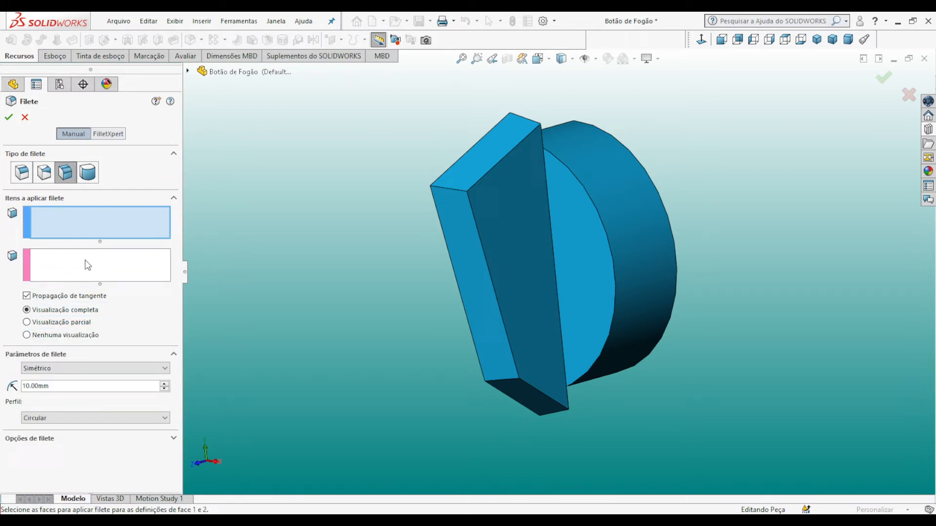
{"action": "left_click", "coordinate": [25, 118]}
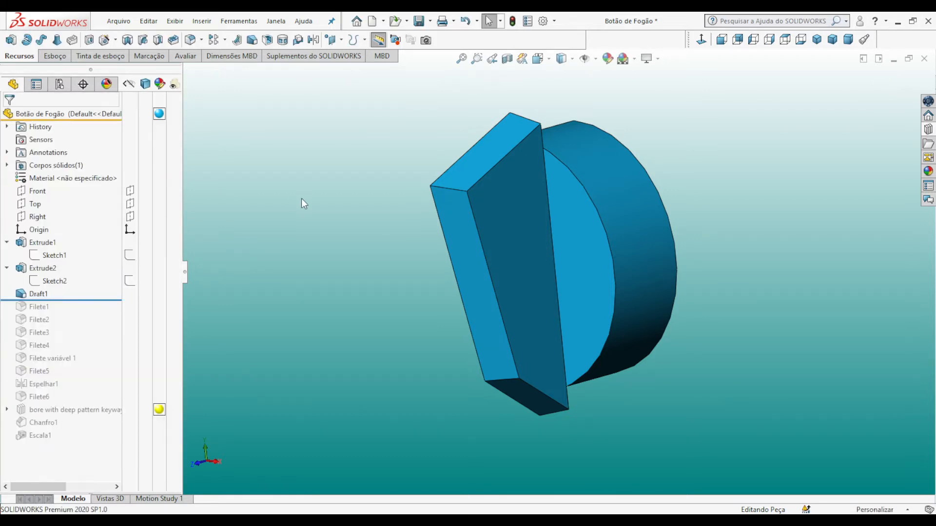
Reopen Draft1's definition, check the neutral plane against the drafted faces in dimetric view, and accept it without changes.
{"action": "left_click", "coordinate": [46, 294]}
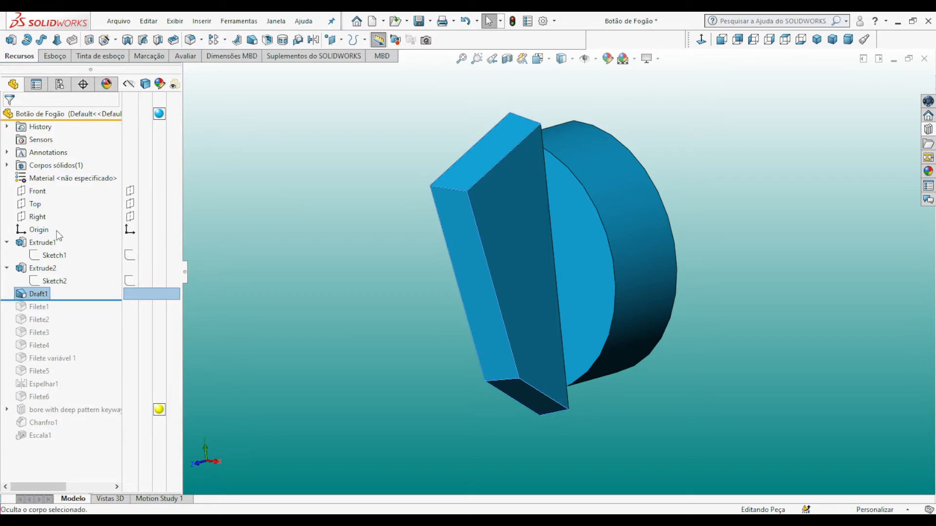
{"action": "left_click", "coordinate": [54, 216]}
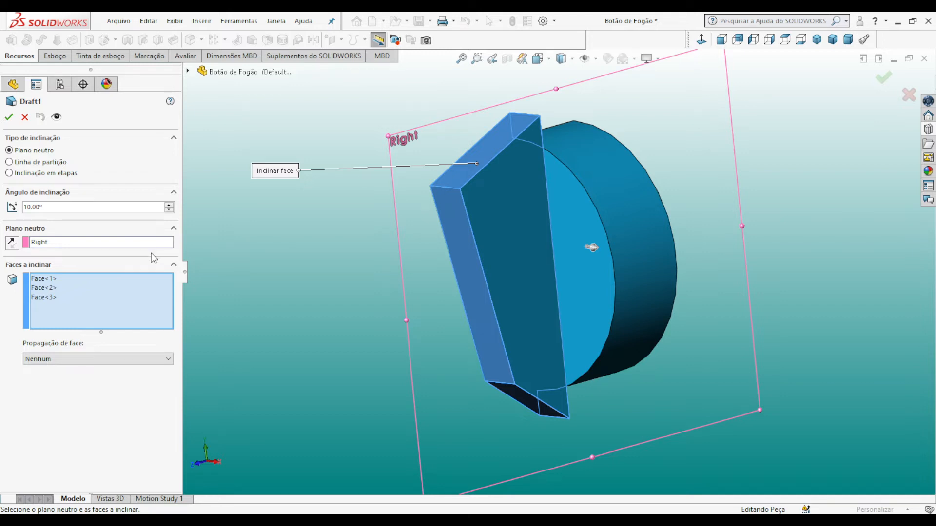
{"action": "left_click", "coordinate": [848, 40]}
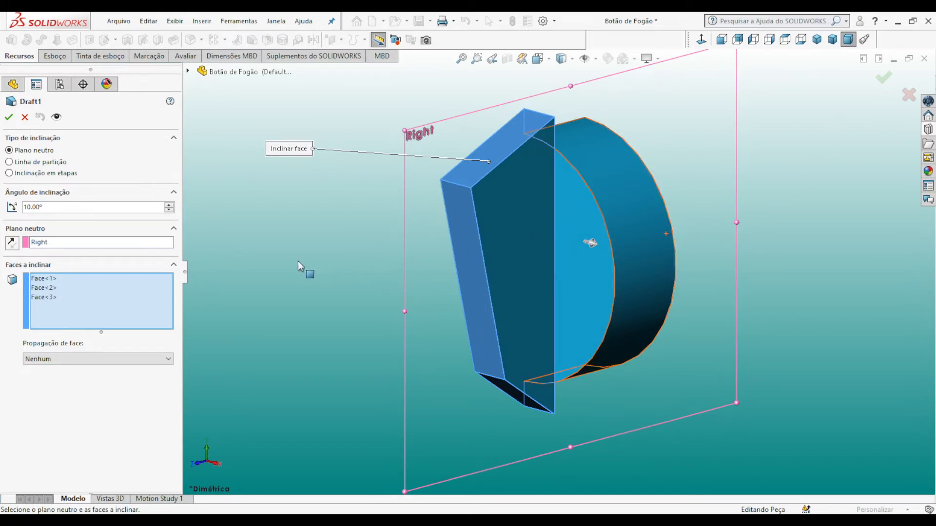
{"action": "left_click", "coordinate": [10, 118]}
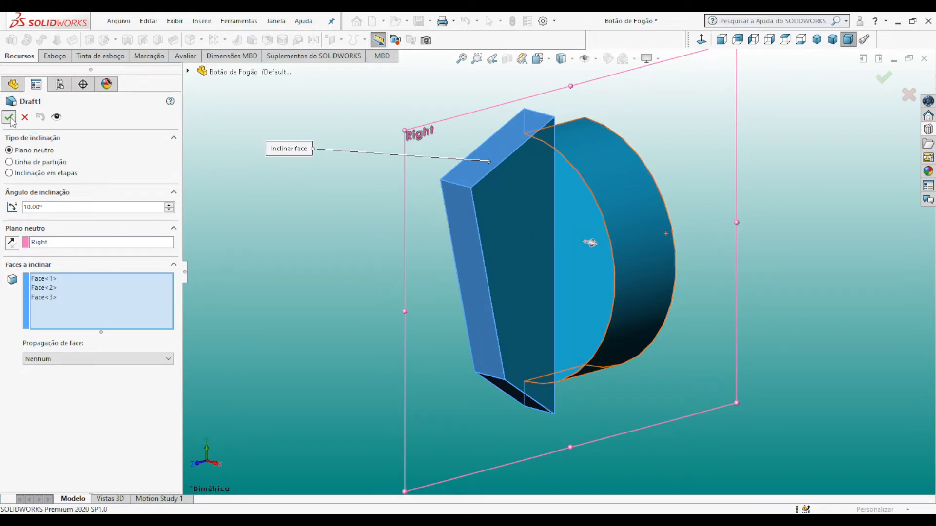
Roll the part forward to include Filete1 and review its two face sets and hold line edge without changing the definition.
{"action": "left_click_drag", "start_coordinate": [86, 300], "coordinate": [86, 313]}
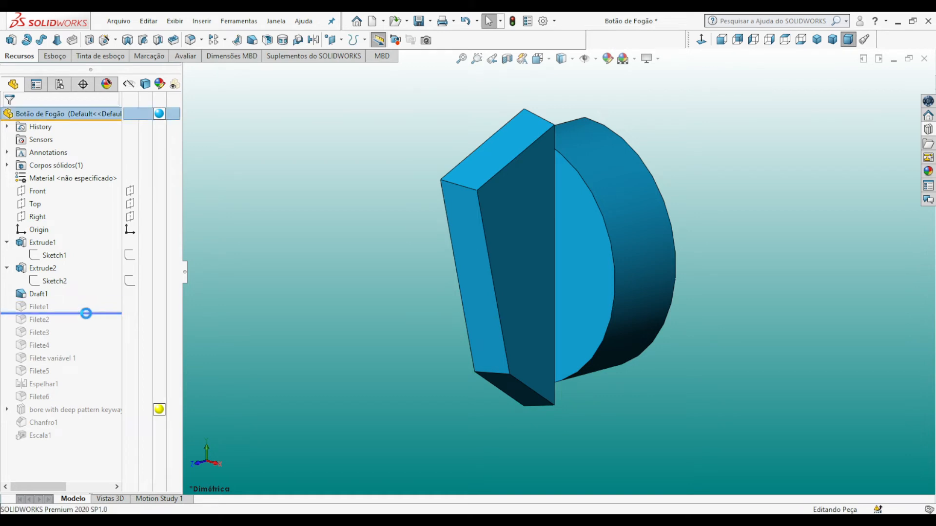
{"action": "left_click", "coordinate": [24, 308]}
{"action": "left_click", "coordinate": [34, 273]}
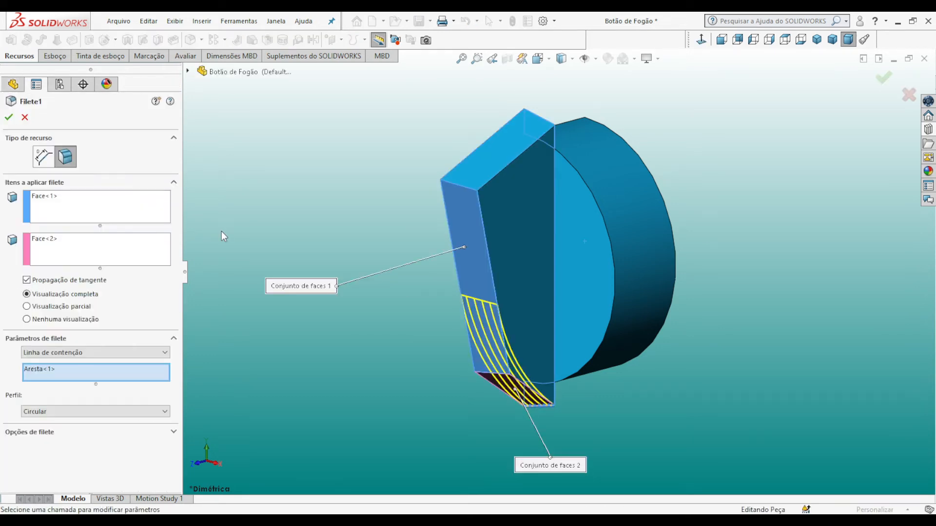
{"action": "left_click", "coordinate": [88, 204]}
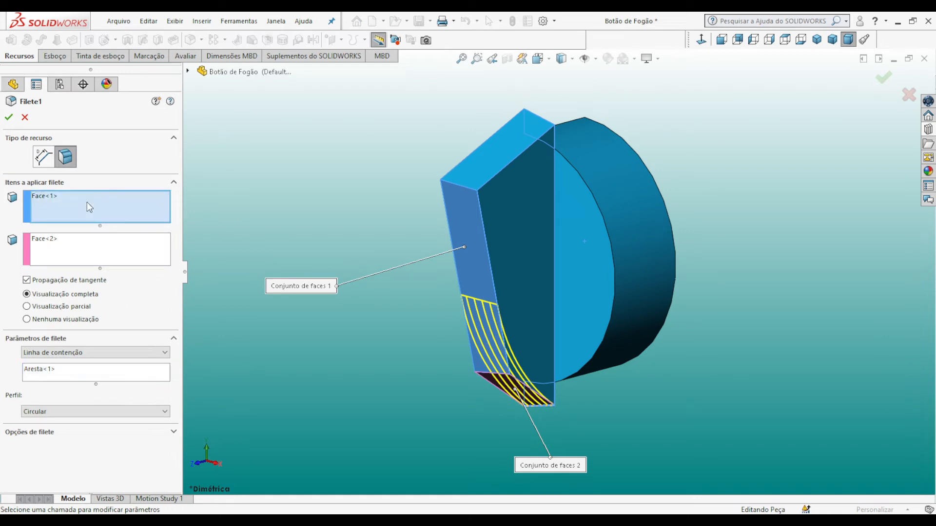
{"action": "left_click", "coordinate": [86, 252]}
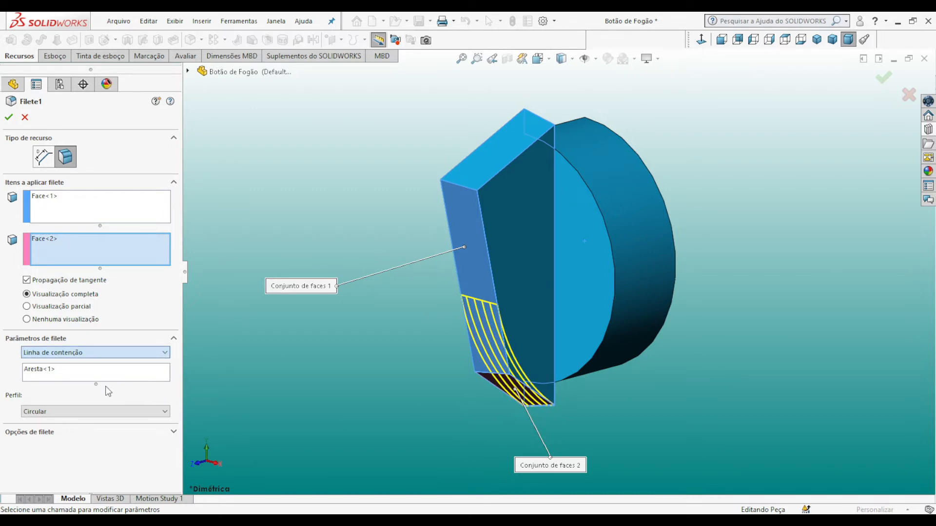
{"action": "left_click", "coordinate": [91, 375]}
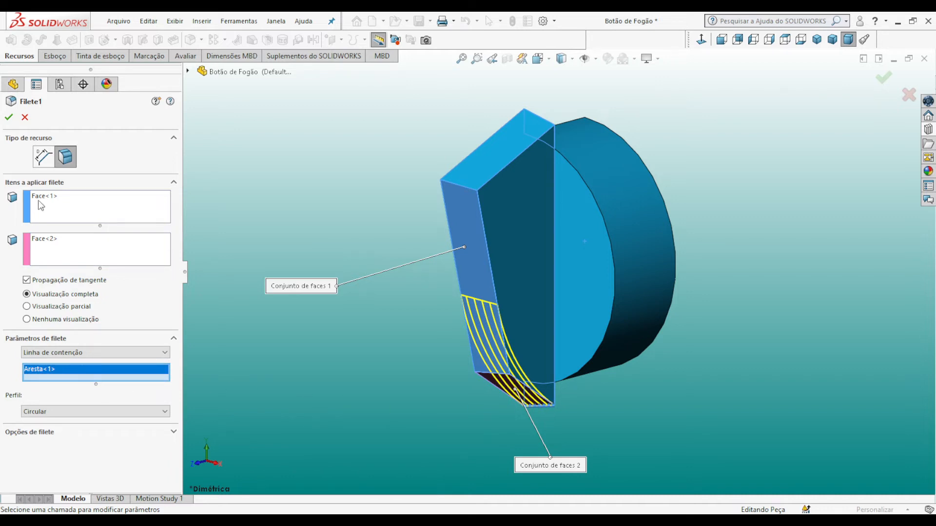
{"action": "left_click", "coordinate": [8, 117]}
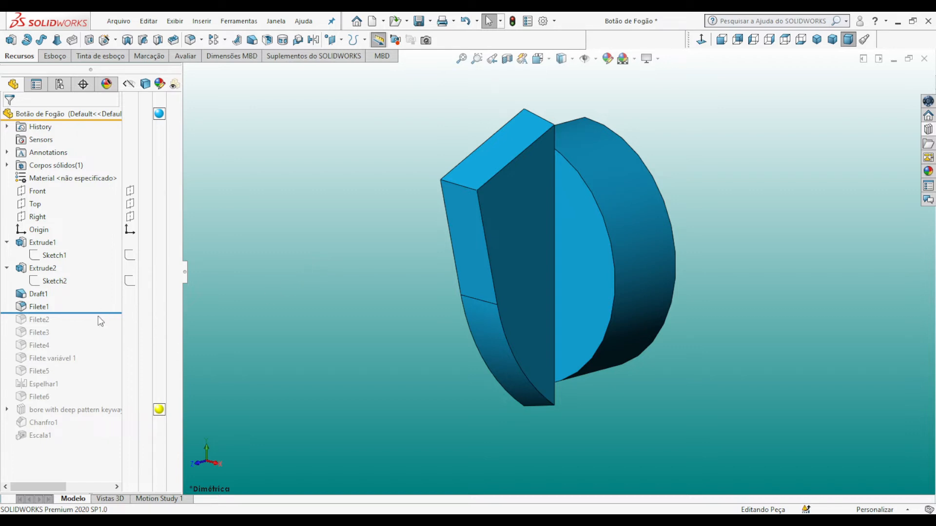
Roll the part forward to include Filete2, review its edge and radius, and accept the definition without changes.
{"action": "left_click_drag", "start_coordinate": [104, 312], "coordinate": [100, 326]}
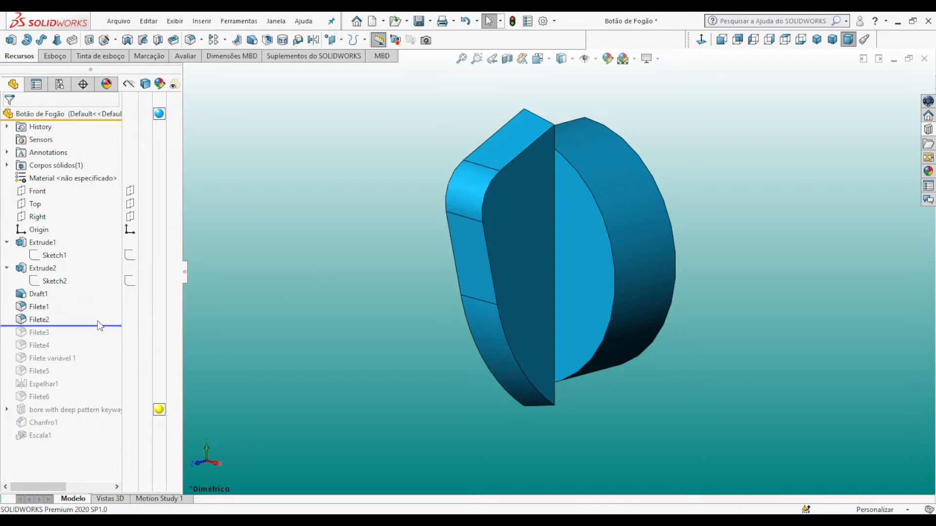
{"action": "left_click", "coordinate": [39, 320]}
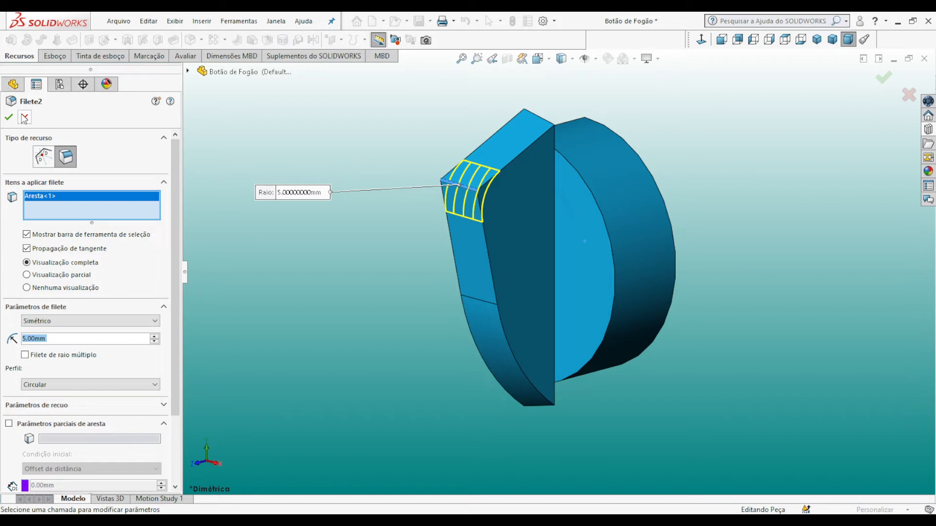
{"action": "left_click", "coordinate": [8, 117]}
{"action": "left_click", "coordinate": [297, 206]}
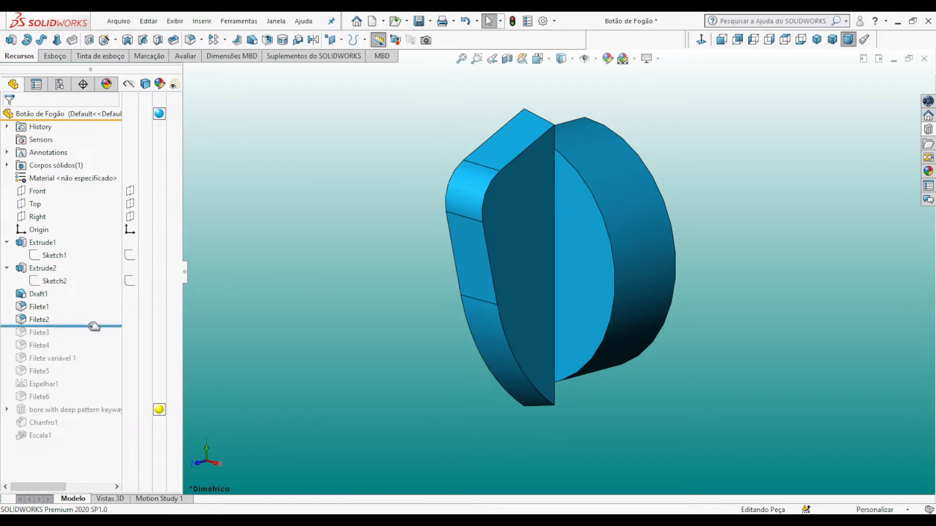
Roll the part forward to include Filete3 and review the filleted edge and radius in its definition without changes.
{"action": "left_click_drag", "start_coordinate": [93, 326], "coordinate": [91, 339]}
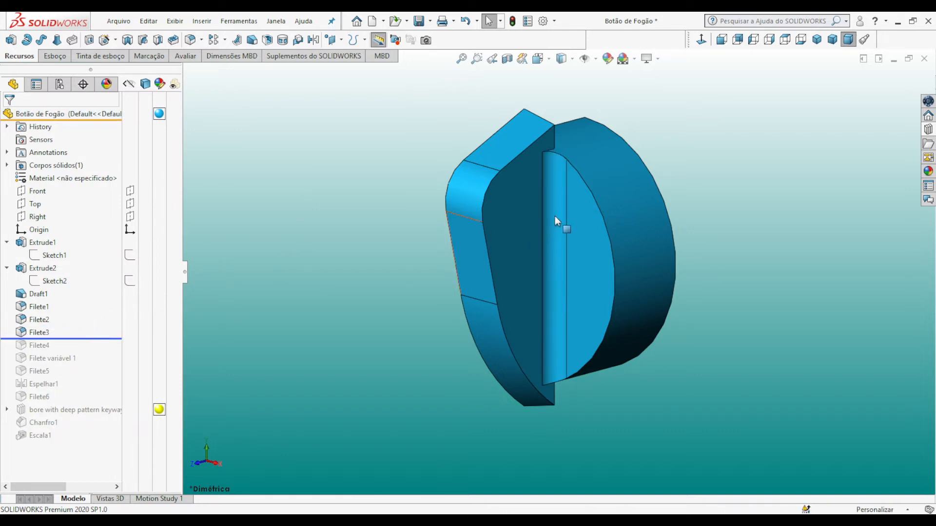
{"action": "left_click", "coordinate": [37, 333]}
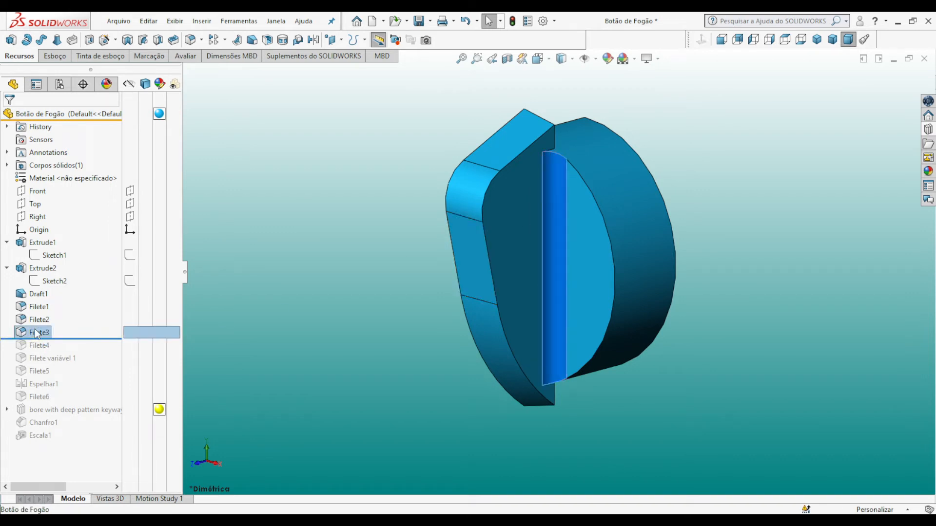
{"action": "left_click", "coordinate": [43, 201]}
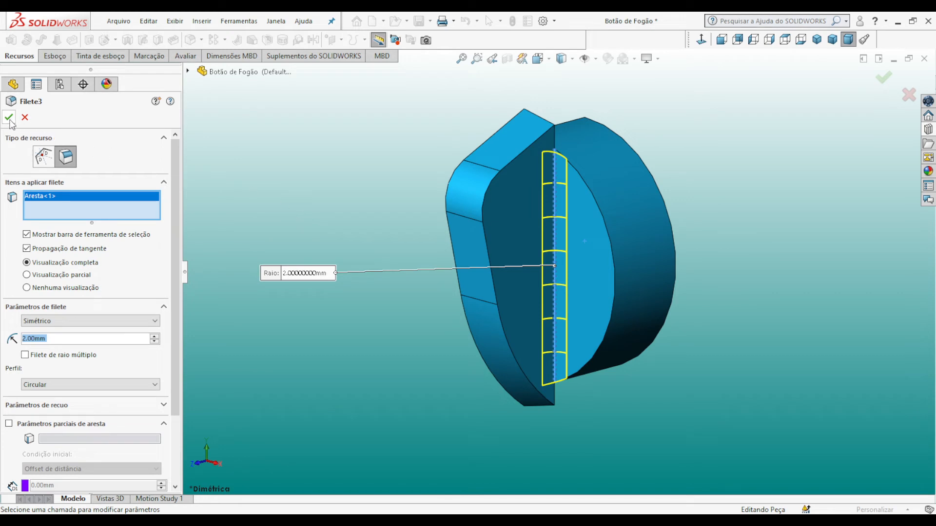
{"action": "left_click", "coordinate": [10, 119]}
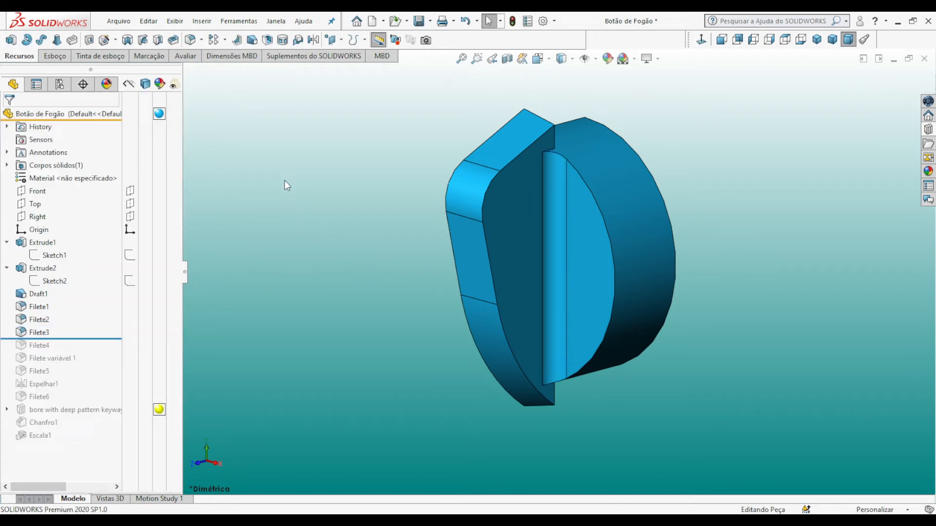
Roll the part forward to include Filete4 and open its definition to review the edge and asymmetric radii.
{"action": "mouse_move", "coordinate": [100, 338]}
{"action": "left_mouse_down"}
{"action": "mouse_move", "coordinate": [92, 336]}
{"action": "mouse_move", "coordinate": [92, 352]}
{"action": "left_mouse_up"}
{"action": "left_click", "coordinate": [25, 345]}
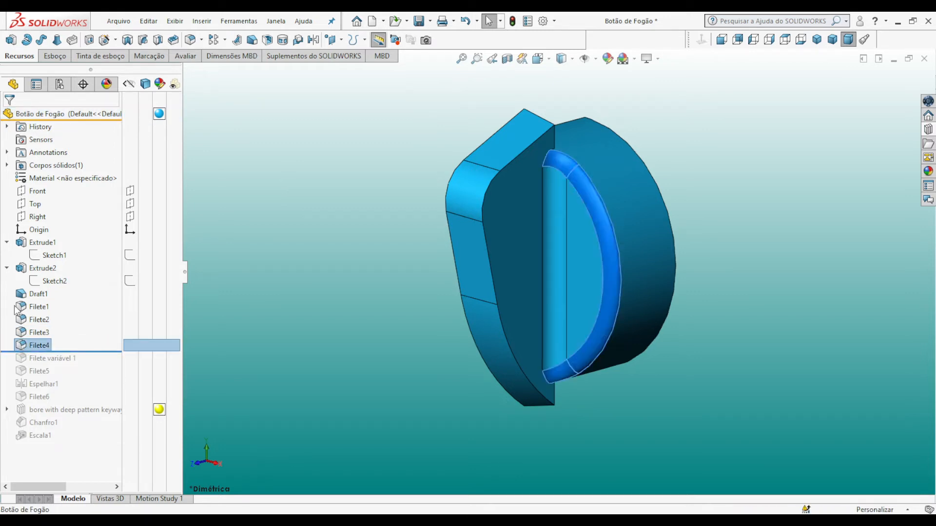
{"action": "left_click", "coordinate": [35, 199]}
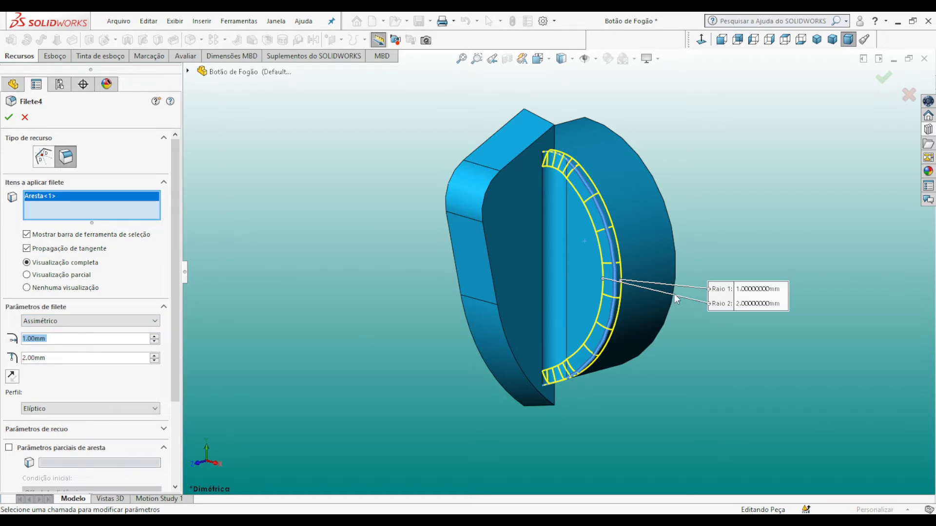
{"action": "left_click_drag", "start_coordinate": [729, 294], "coordinate": [659, 330]}
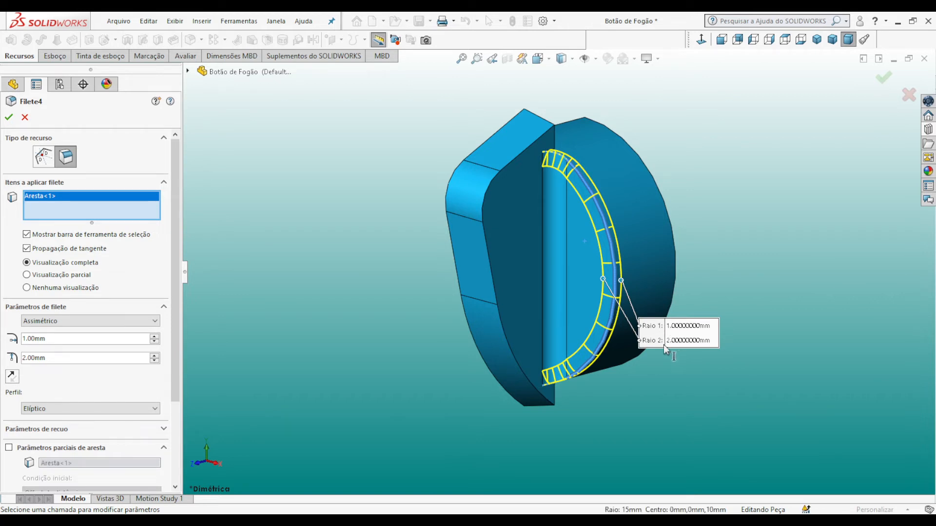
Preview Filete4 with its two asymmetric radii reversed, restore the original direction and accept the definition.
{"action": "left_click", "coordinate": [12, 377]}
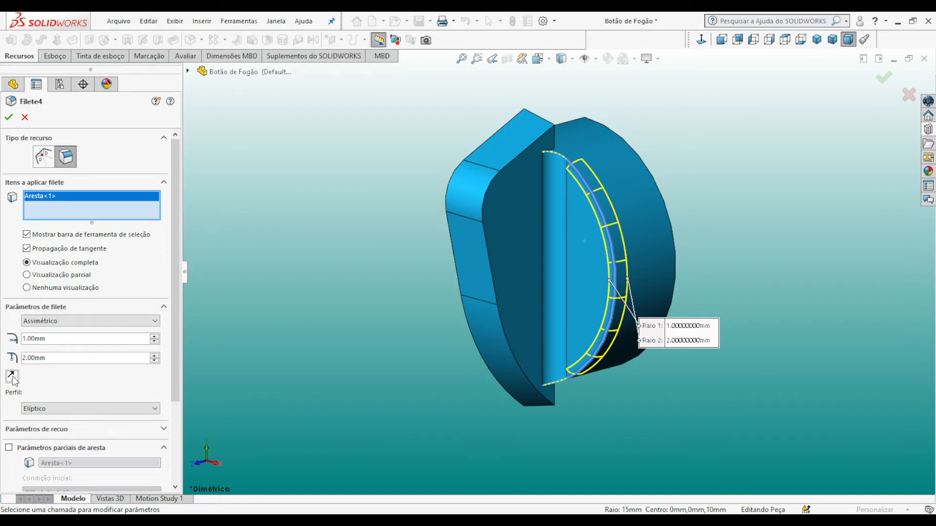
{"action": "left_click", "coordinate": [13, 376]}
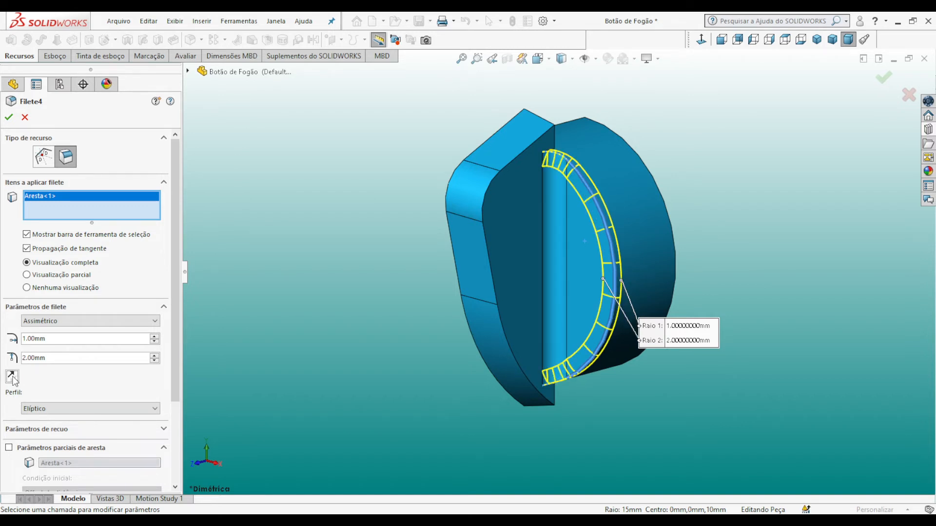
{"action": "left_click", "coordinate": [9, 117]}
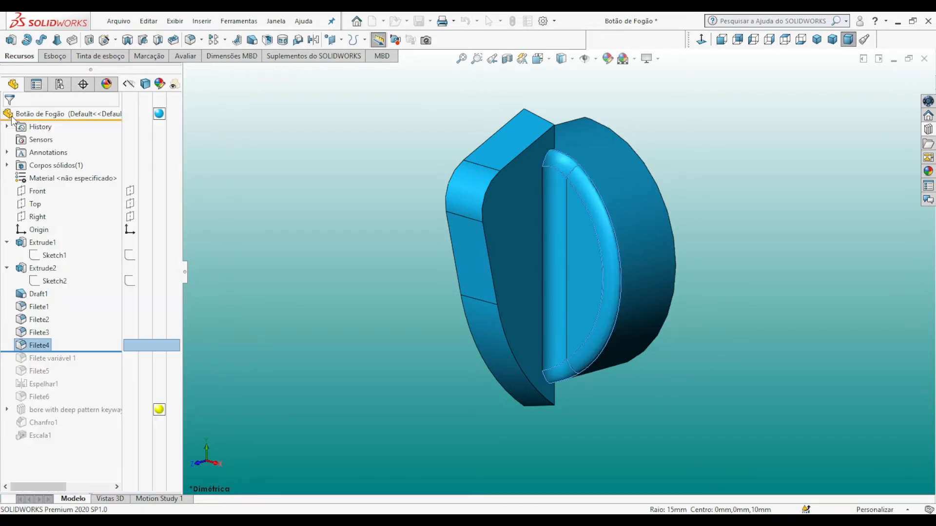
{"action": "left_click", "coordinate": [331, 207]}
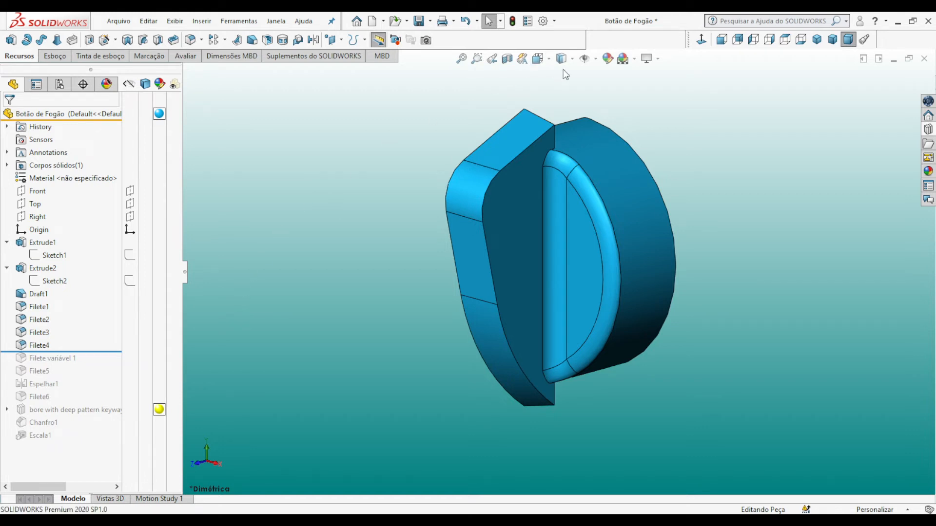
Display the part with hidden lines removed and roll it forward to include Filete variável 1.
{"action": "left_click", "coordinate": [563, 125]}
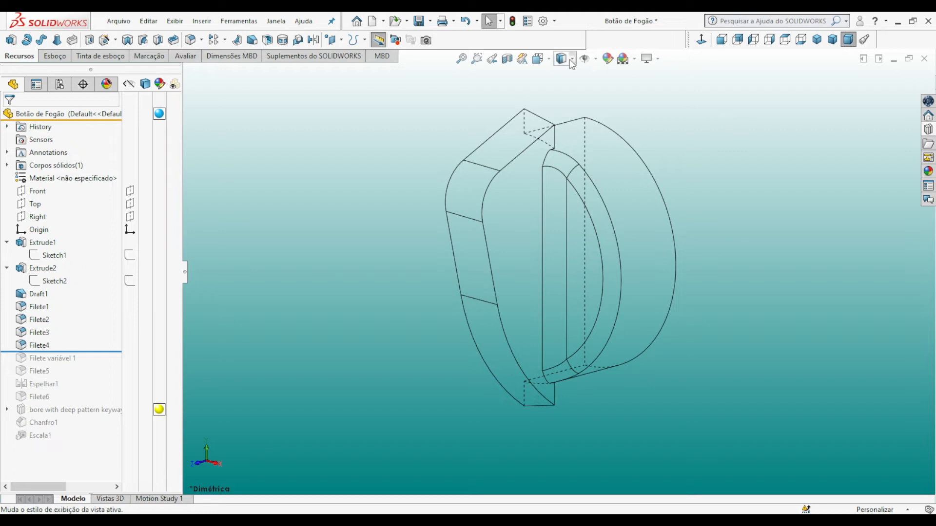
{"action": "left_click", "coordinate": [564, 103]}
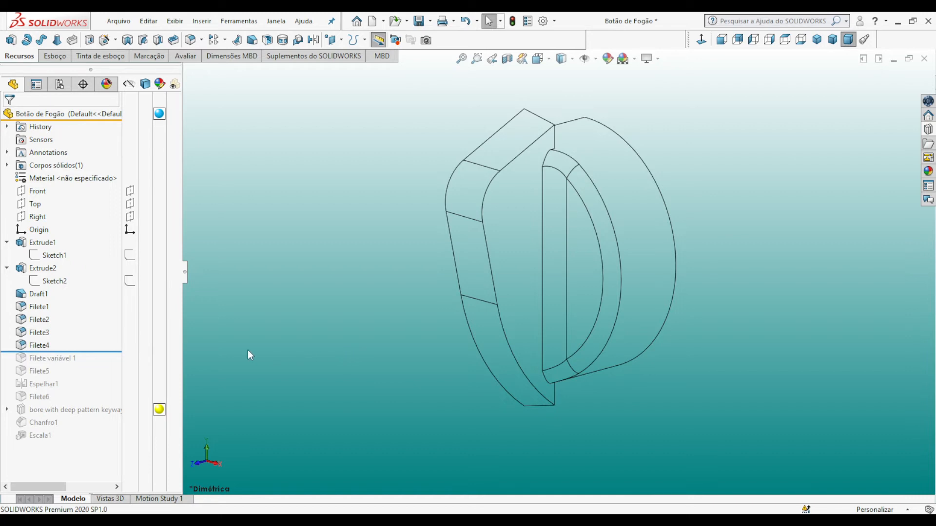
{"action": "left_click_drag", "start_coordinate": [102, 351], "coordinate": [103, 365]}
Open the definition of Filete variável 1 and move its upper four radius callouts clear of the part.
{"action": "left_click", "coordinate": [47, 359]}
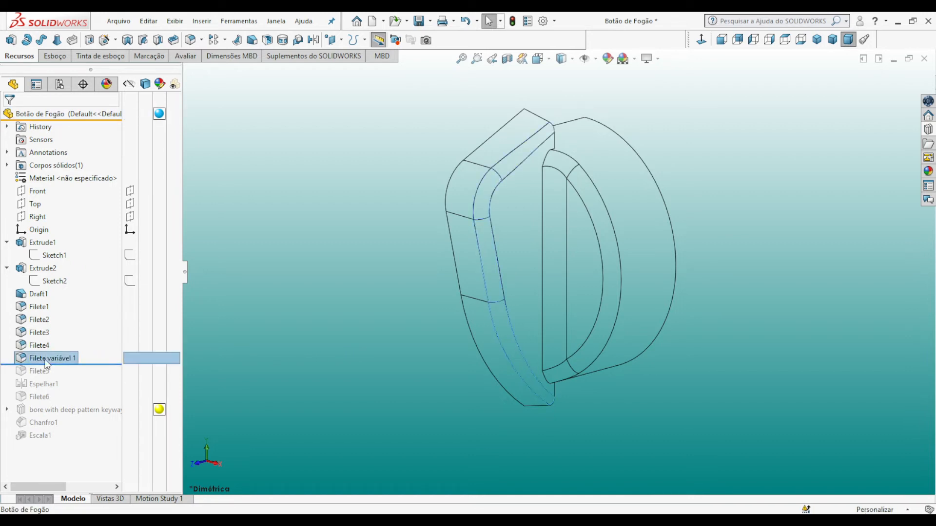
{"action": "left_click", "coordinate": [56, 210]}
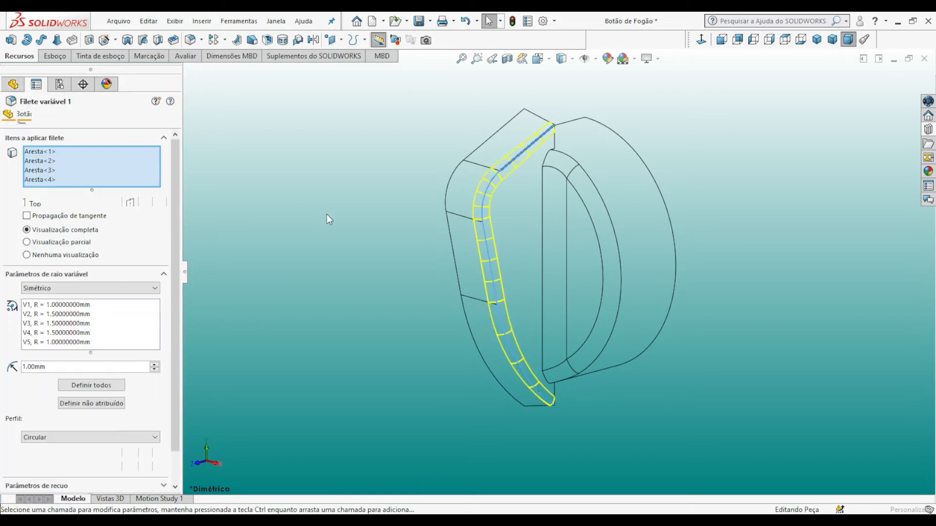
{"action": "left_click_drag", "start_coordinate": [496, 147], "coordinate": [404, 125]}
{"action": "left_click_drag", "start_coordinate": [424, 192], "coordinate": [354, 171]}
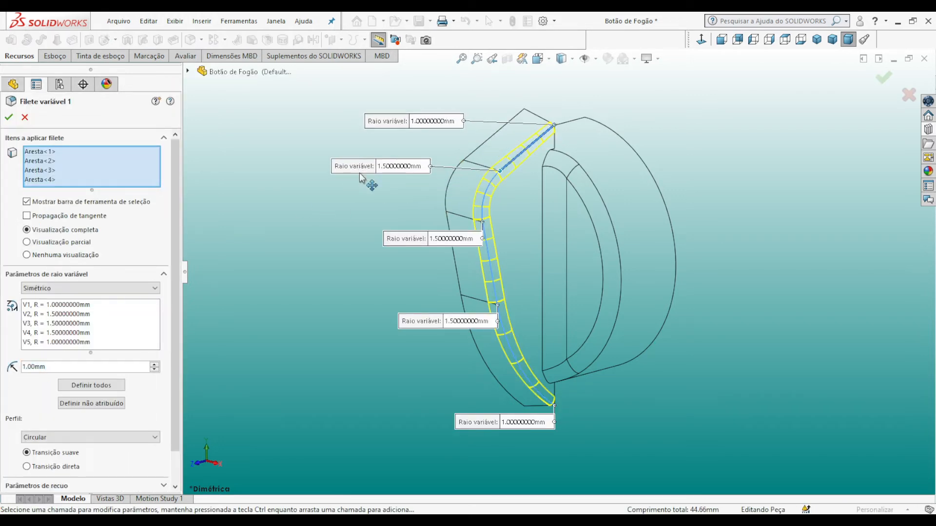
{"action": "left_click_drag", "start_coordinate": [411, 241], "coordinate": [372, 235]}
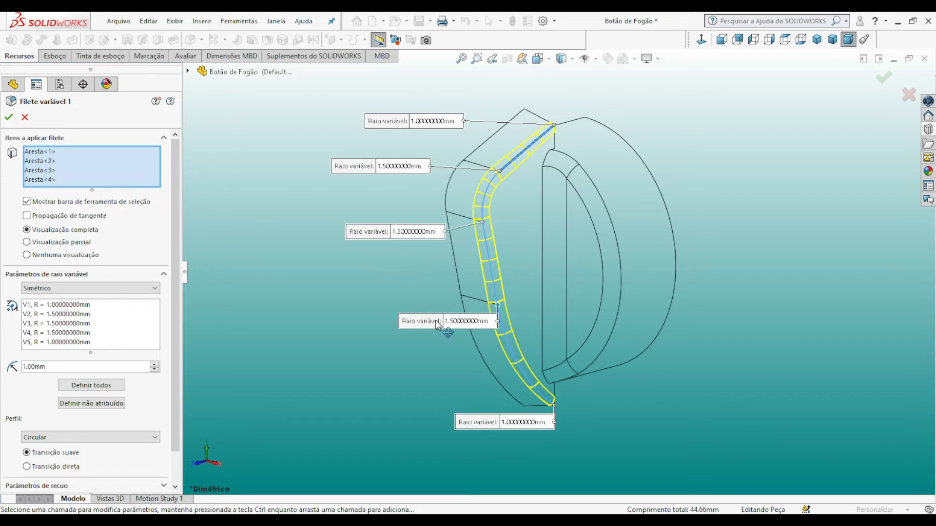
{"action": "left_click_drag", "start_coordinate": [439, 324], "coordinate": [384, 323]}
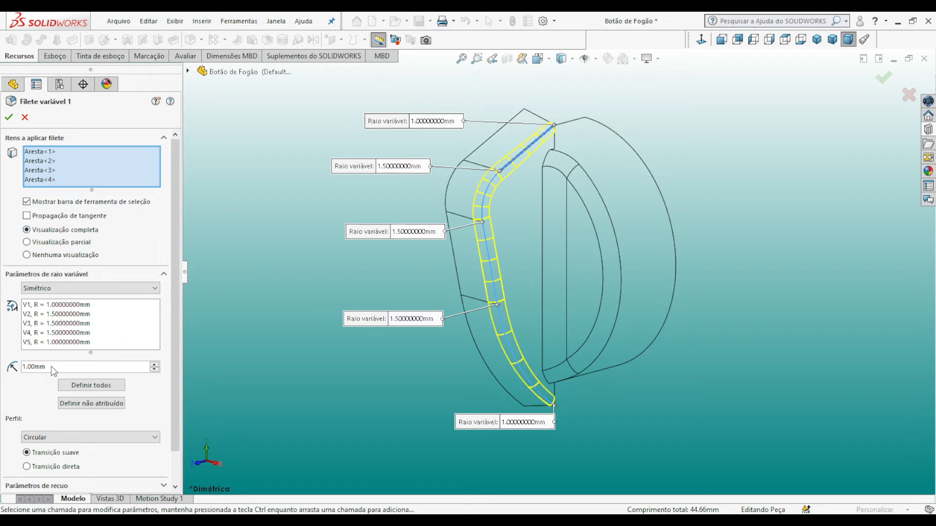
Set the radius of all the variable fillet's vertices to 1.5 mm at once.
{"action": "left_click_drag", "start_coordinate": [53, 372], "coordinate": [15, 371]}
{"action": "type", "text": "1,5"}
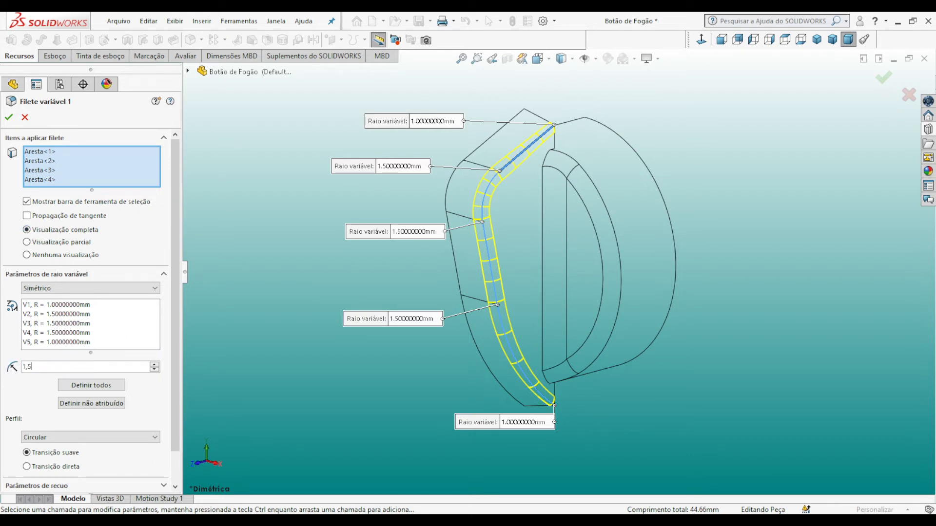
{"action": "left_click", "coordinate": [92, 385]}
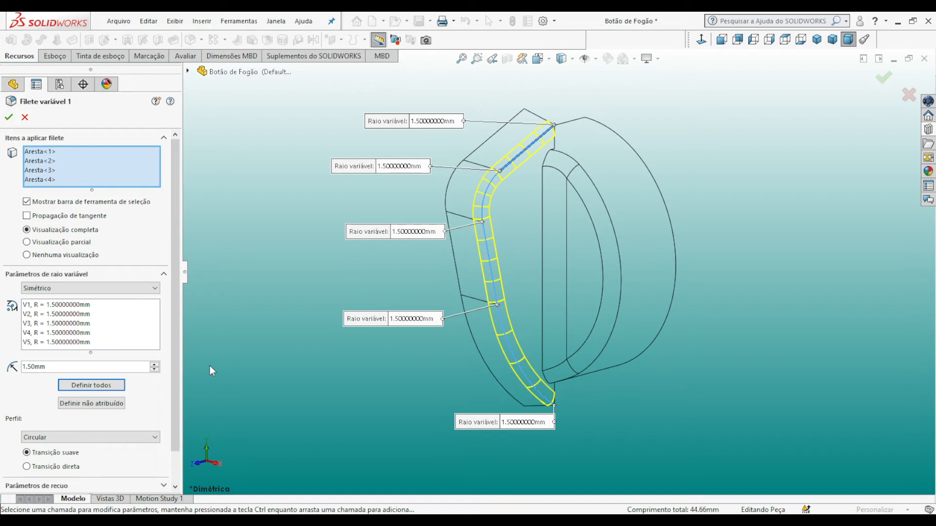
Set the radius of end vertices V1 and V5 to 1 mm and accept the variable fillet.
{"action": "left_click", "coordinate": [59, 305]}
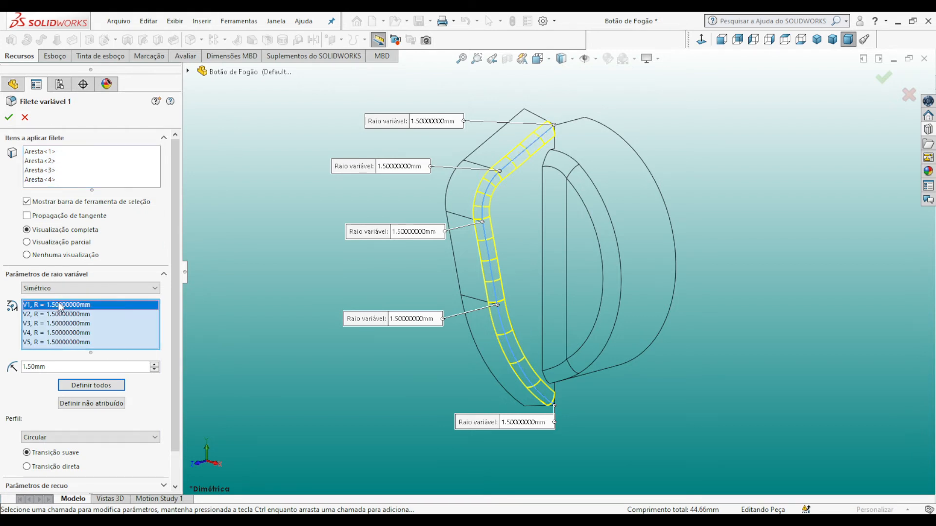
{"action": "left_click", "coordinate": [67, 343], "text": "ctrl"}
{"action": "type", "text": "1"}
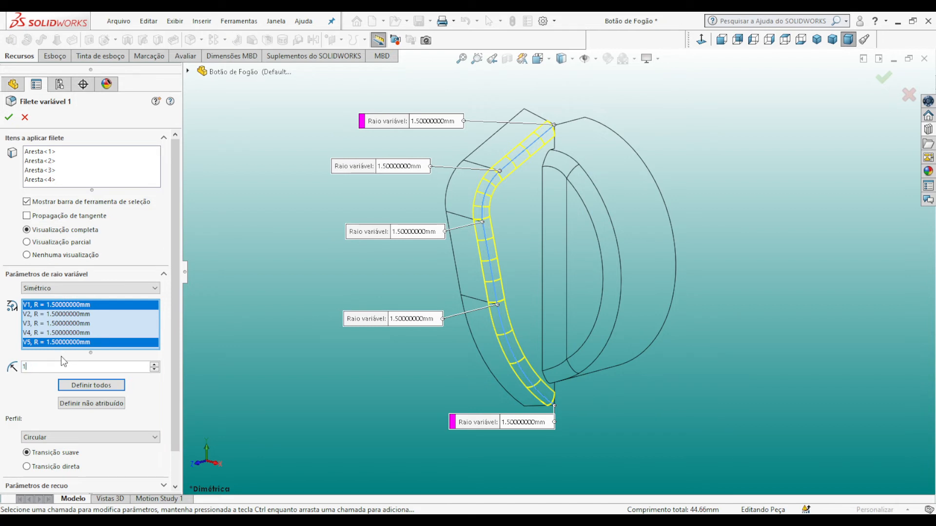
{"action": "key", "text": "Return"}
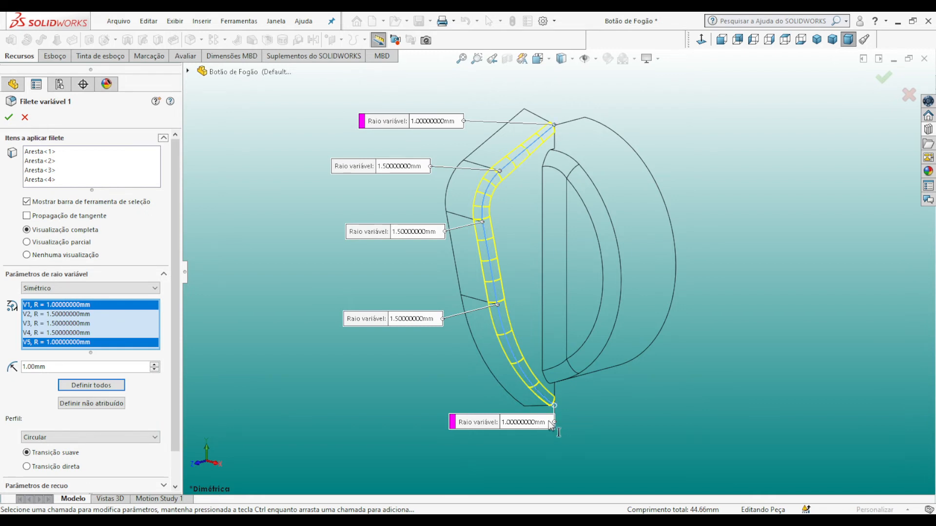
{"action": "left_click", "coordinate": [9, 118]}
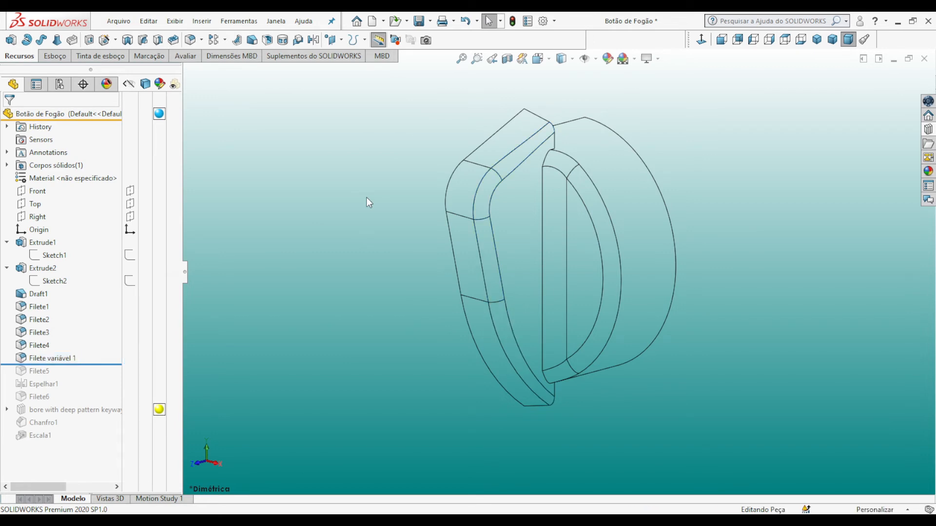
Show the variable fillet's radius dimensions on the model from both its face and its tree entry, rebuilding each time to clear them.
{"action": "left_click", "coordinate": [508, 172]}
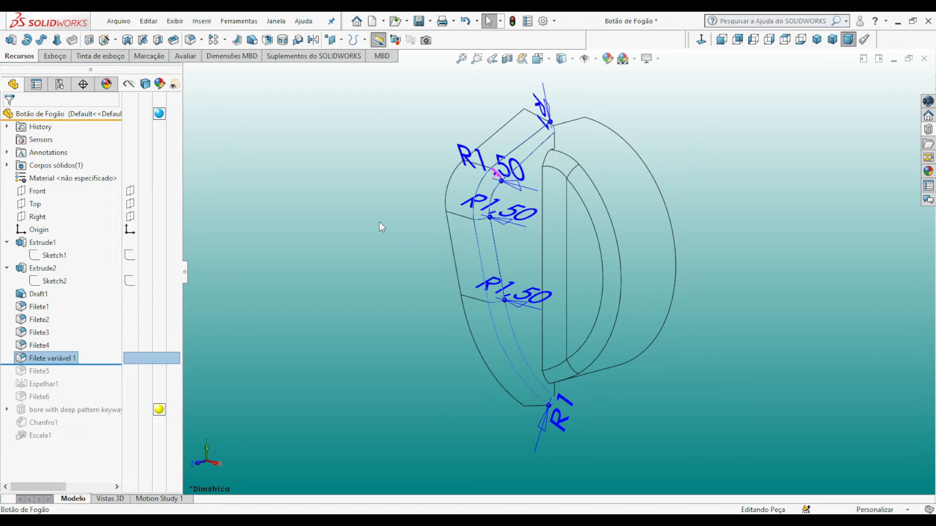
{"action": "left_click", "coordinate": [476, 110]}
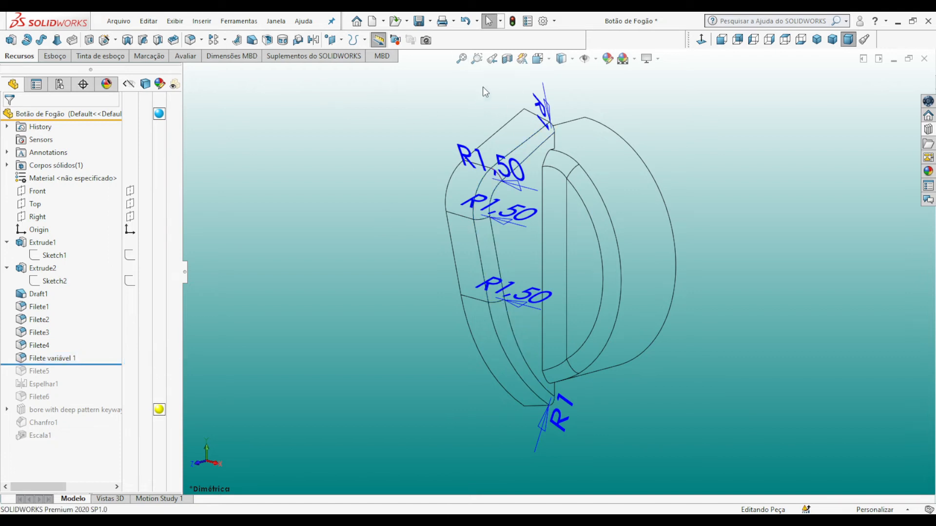
{"action": "left_click", "coordinate": [513, 22]}
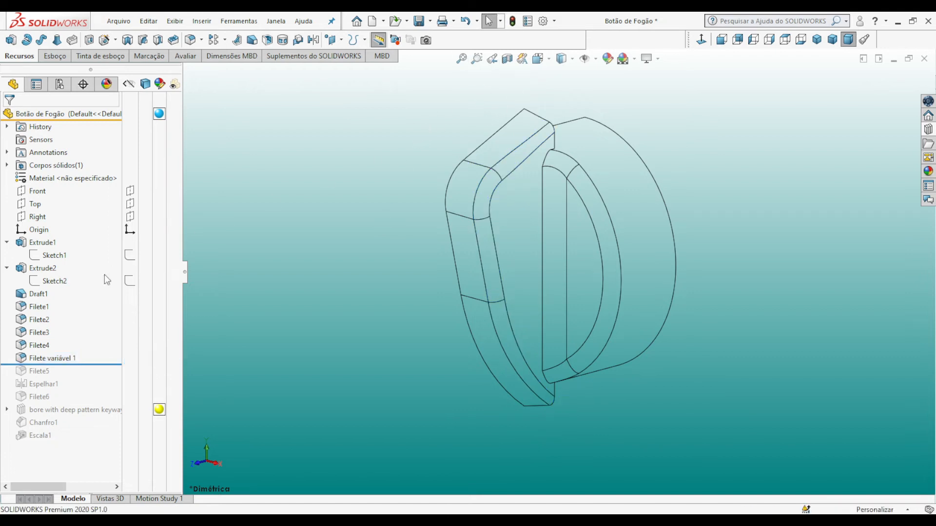
{"action": "double_click", "coordinate": [55, 362]}
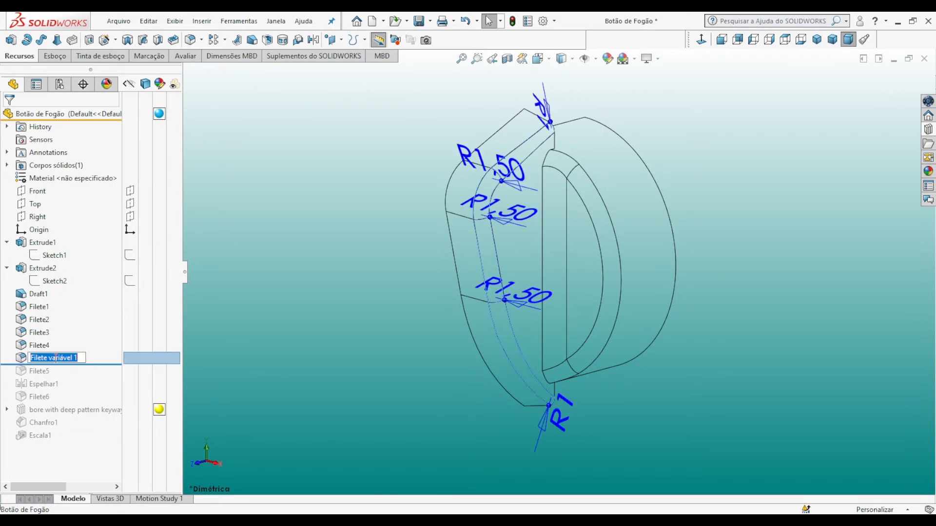
{"action": "left_click", "coordinate": [513, 23]}
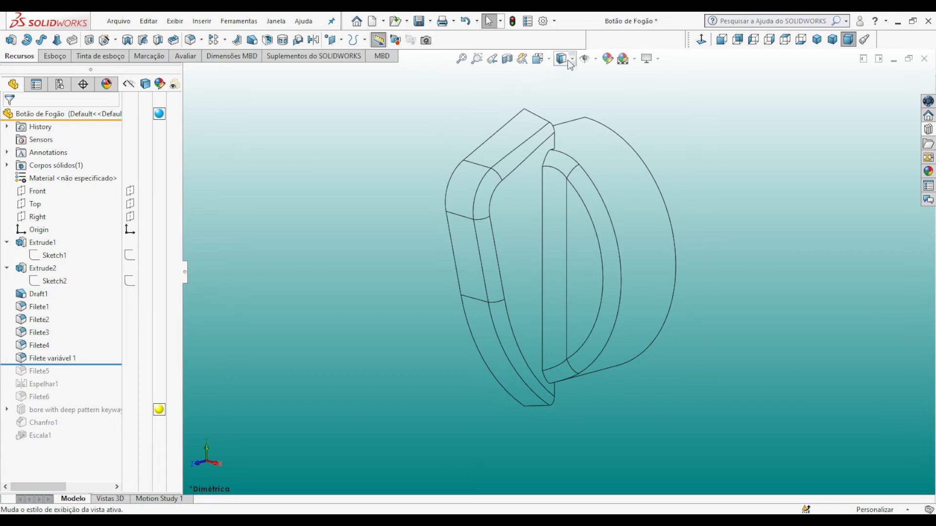
Display the part shaded with edges and save it.
{"action": "left_click", "coordinate": [563, 75]}
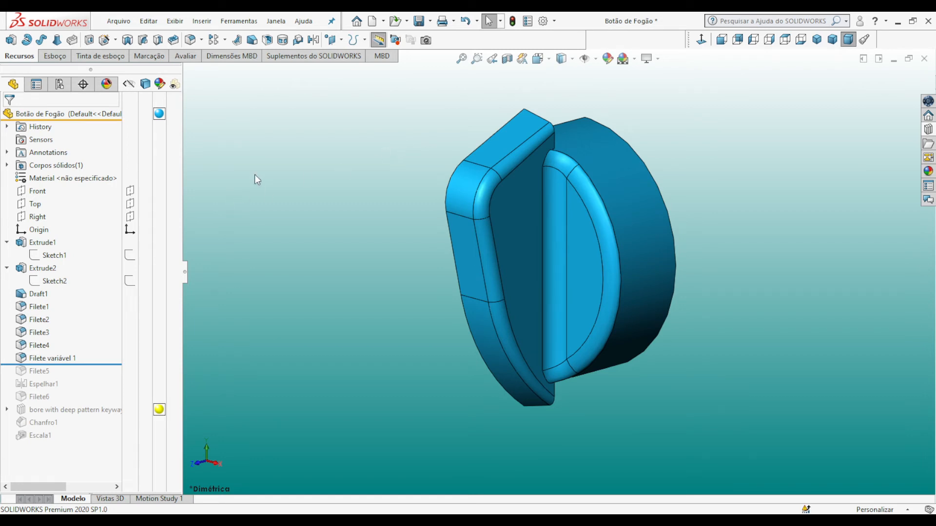
{"action": "left_click", "coordinate": [420, 21]}
Roll the part forward to include Filete5 and Espelhar1, and review the mirror's plane and features in trimetric view without changes.
{"action": "left_click_drag", "start_coordinate": [109, 364], "coordinate": [108, 392]}
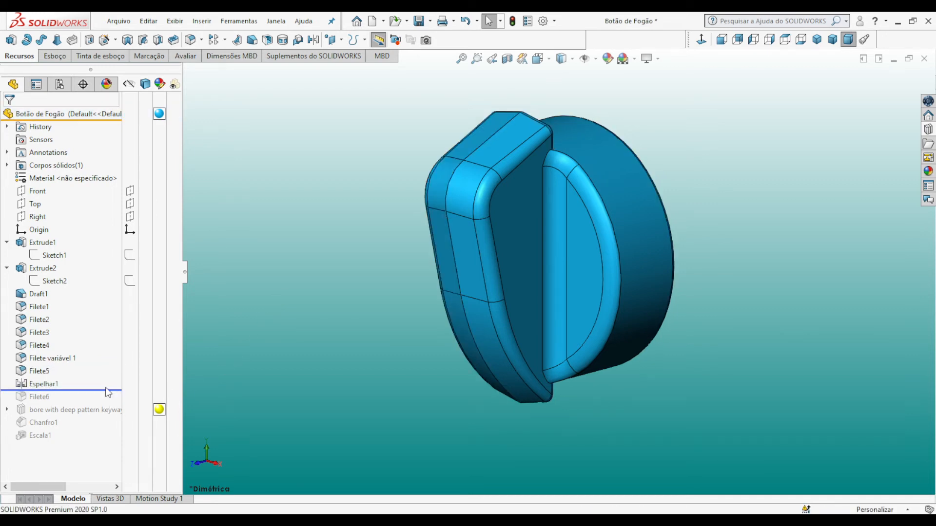
{"action": "left_click", "coordinate": [44, 384]}
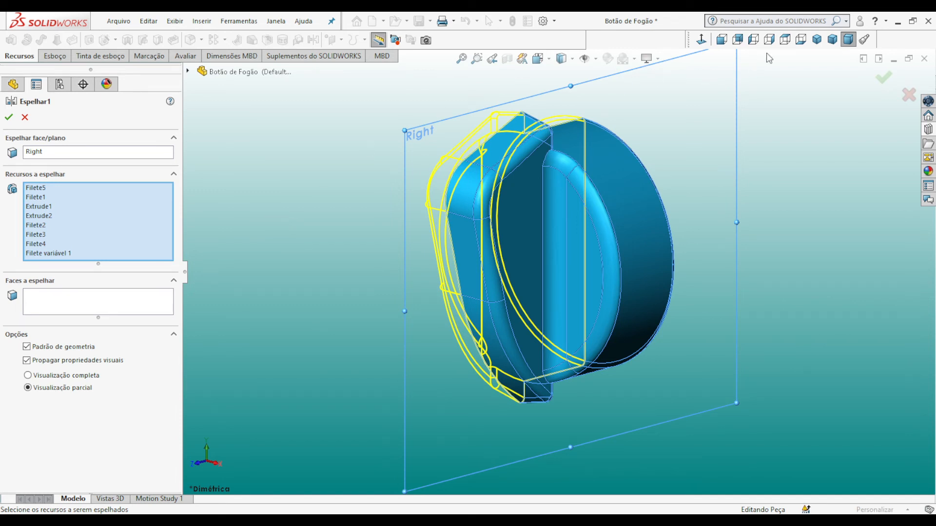
{"action": "left_click", "coordinate": [832, 41]}
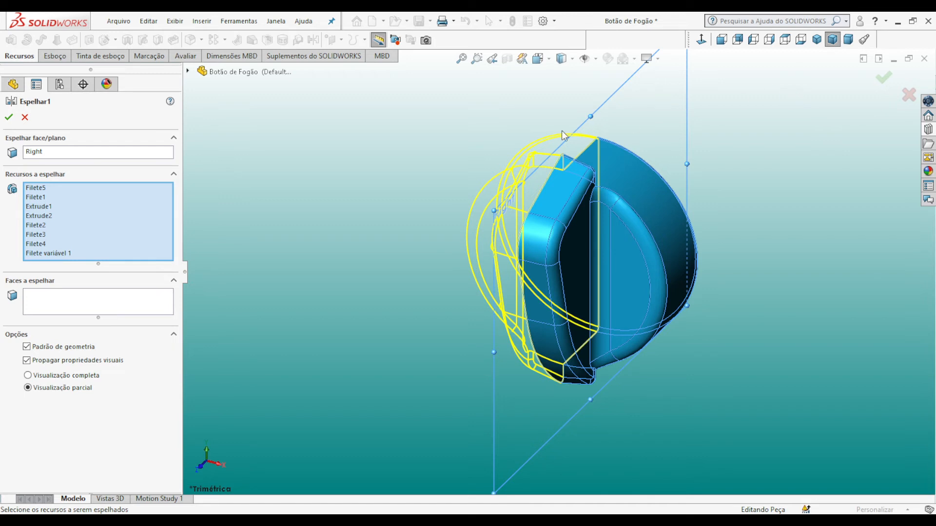
{"action": "left_click", "coordinate": [67, 155]}
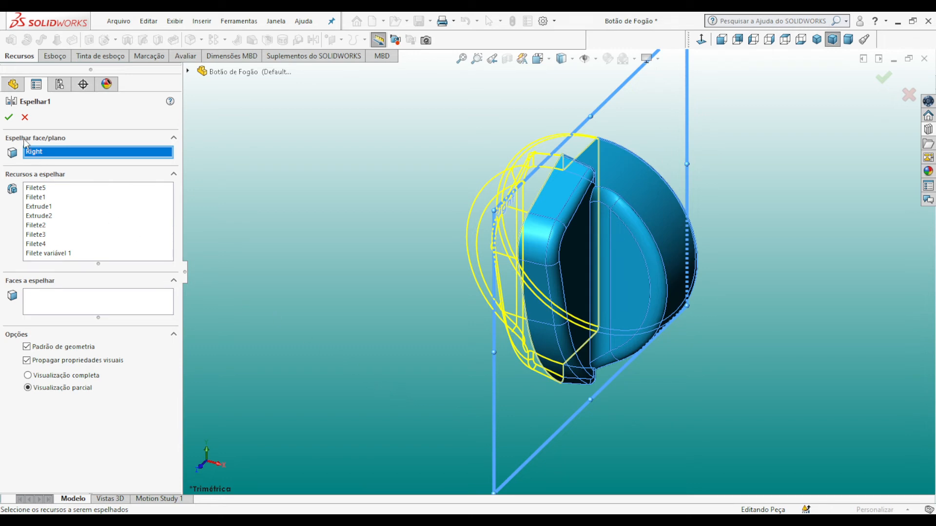
{"action": "left_click", "coordinate": [9, 117]}
{"action": "left_click", "coordinate": [323, 213]}
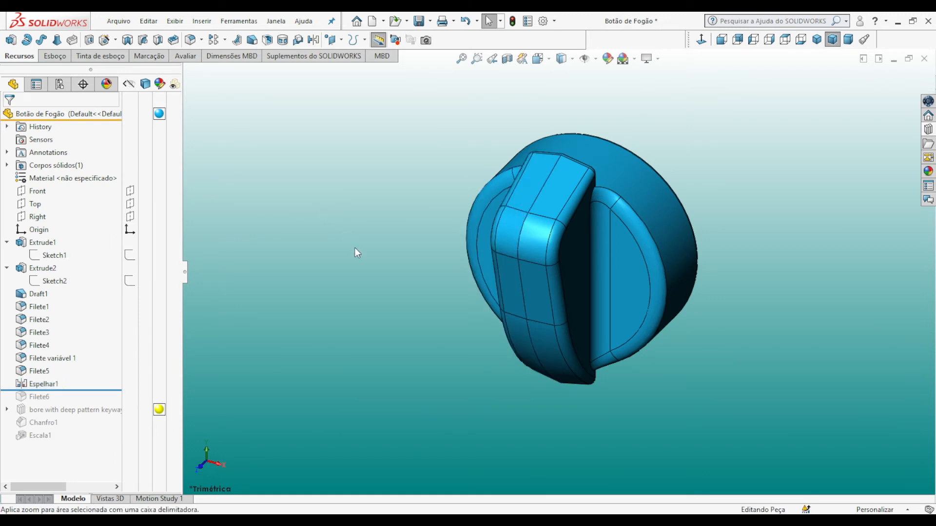
Inspect the mirrored knob from the front and in dimetric and trimetric views, and roll the part forward to include Filete6.
{"action": "middle_click_drag", "start_coordinate": [364, 271], "coordinate": [385, 385]}
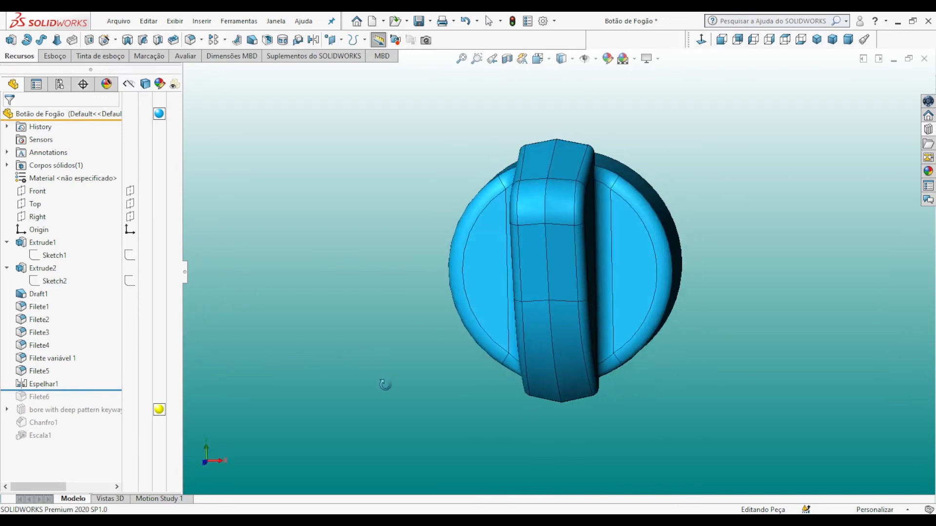
{"action": "left_click", "coordinate": [850, 42]}
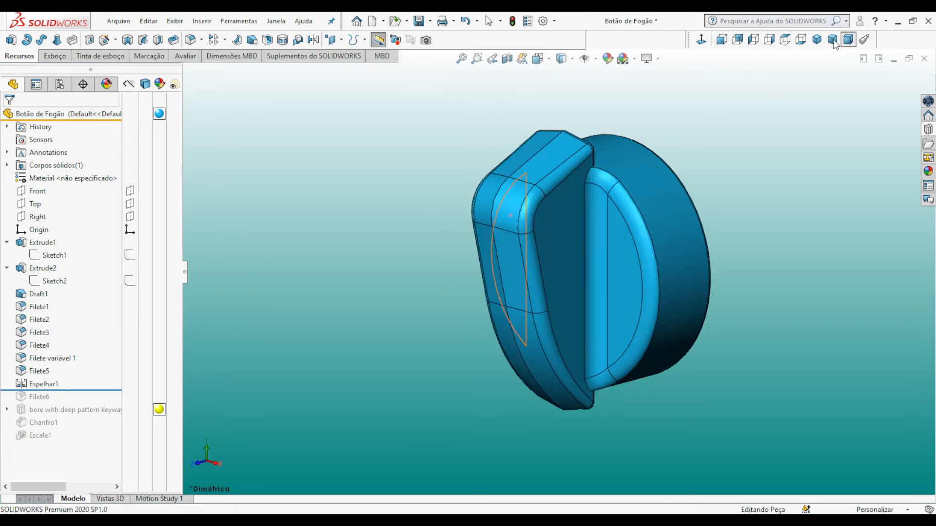
{"action": "left_click", "coordinate": [833, 40]}
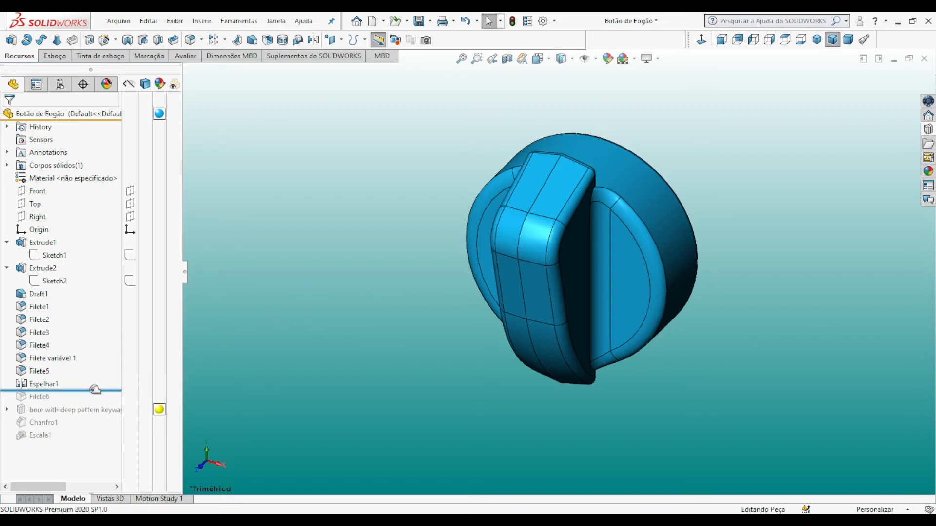
{"action": "left_click_drag", "start_coordinate": [95, 390], "coordinate": [90, 398]}
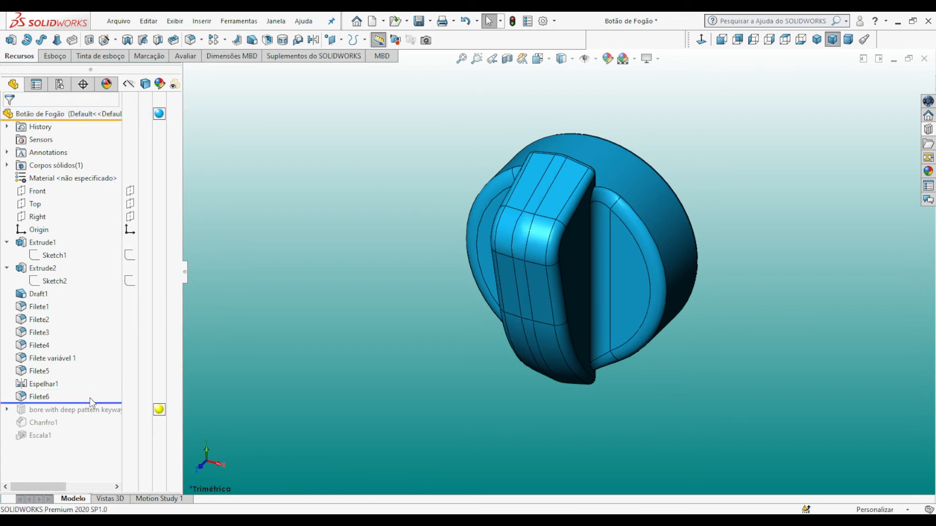
Review the Filete6 definition on the knob grip's edge in dimetric view and accept it without changes.
{"action": "left_click", "coordinate": [43, 397]}
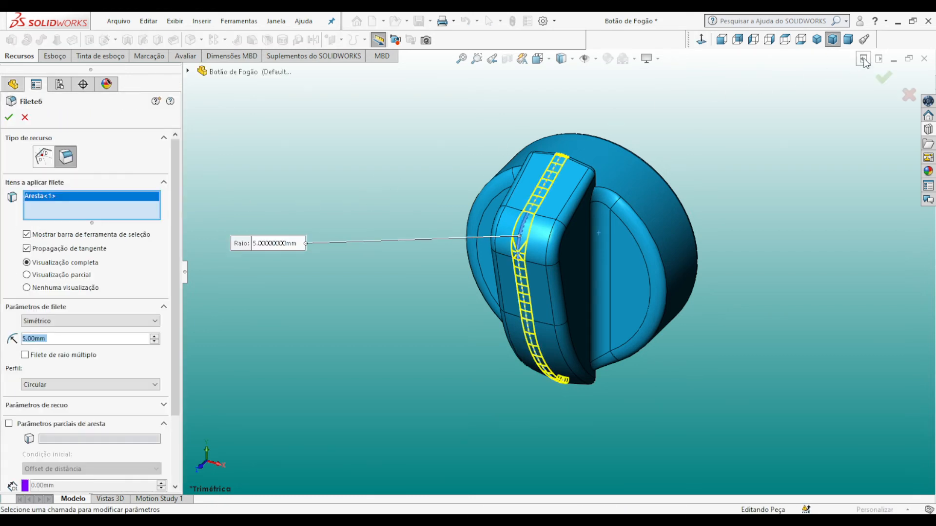
{"action": "left_click", "coordinate": [848, 39]}
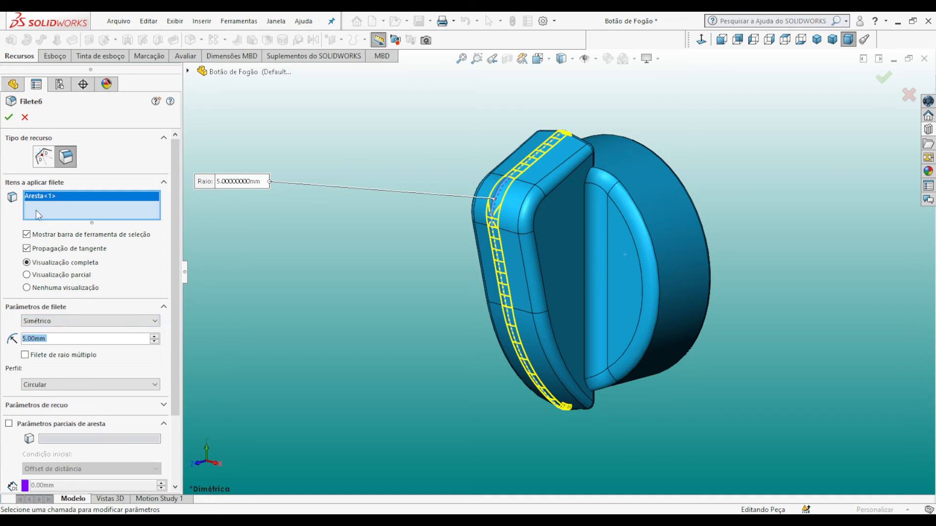
{"action": "left_click", "coordinate": [8, 117]}
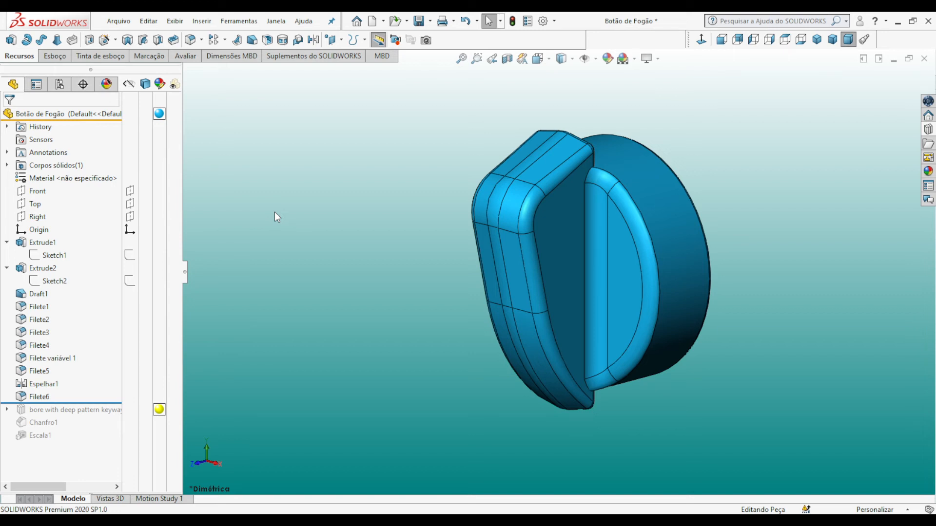
Turn the knob to its back view and keep the Design Library pinned open.
{"action": "left_click", "coordinate": [722, 40]}
{"action": "left_click", "coordinate": [737, 40]}
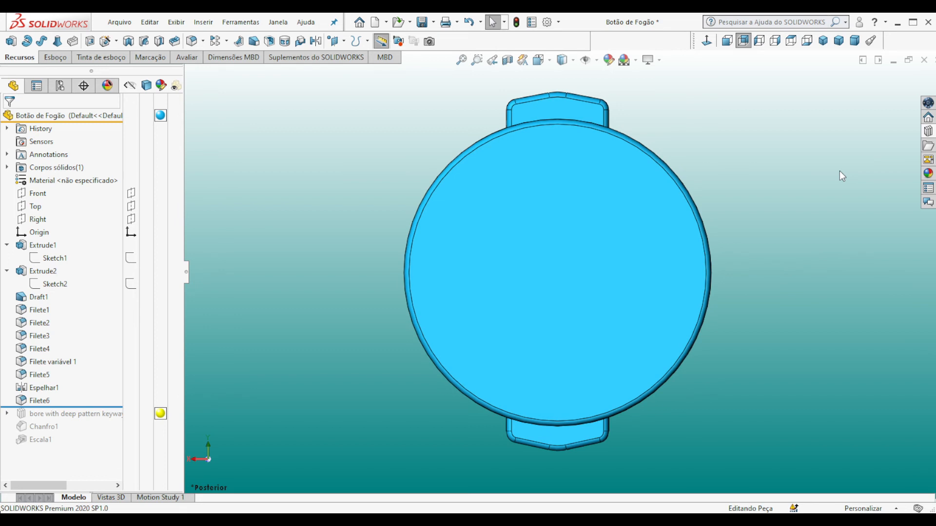
{"action": "left_click", "coordinate": [744, 41]}
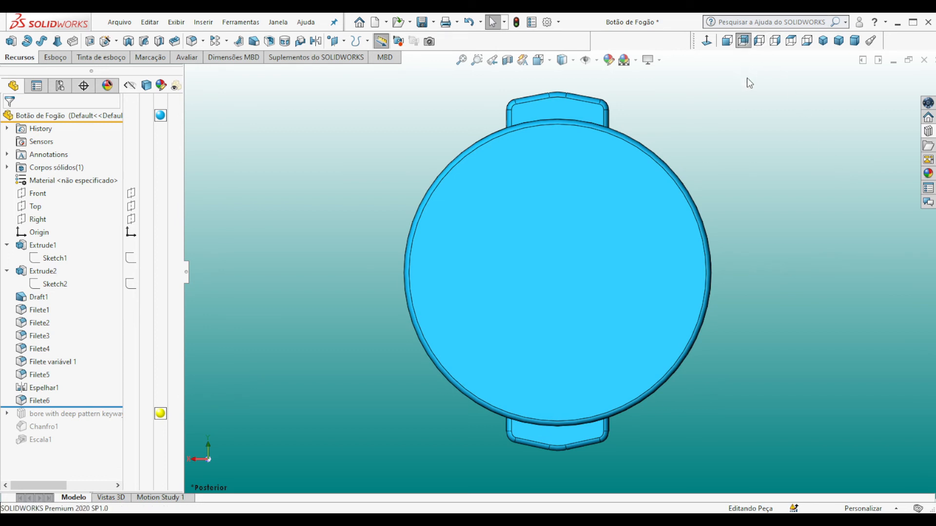
{"action": "left_click", "coordinate": [928, 132]}
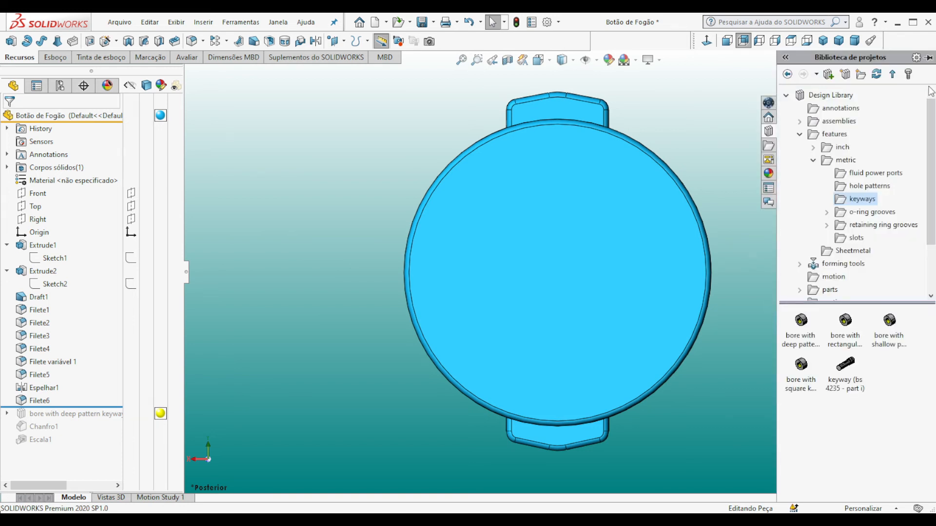
{"action": "left_click", "coordinate": [929, 57]}
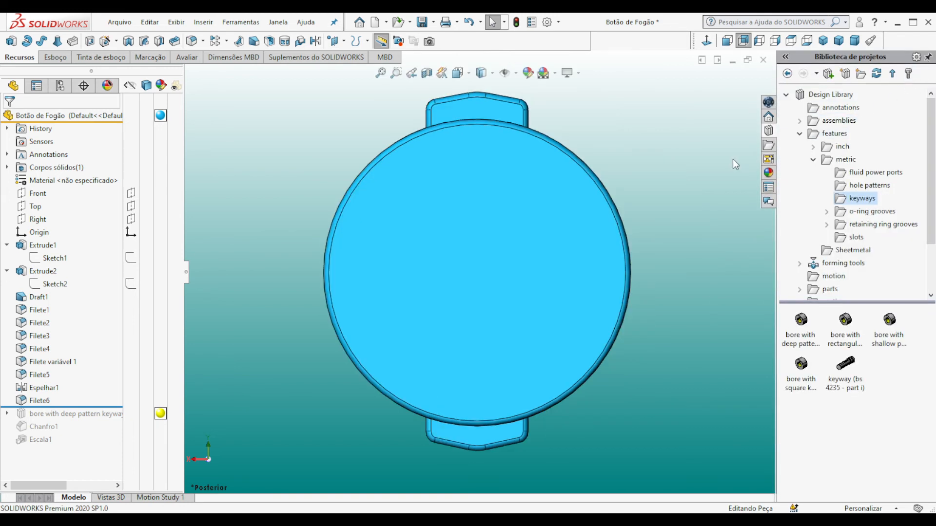
Browse the Design Library to the keyways folder under the metric features.
{"action": "left_click", "coordinate": [790, 95]}
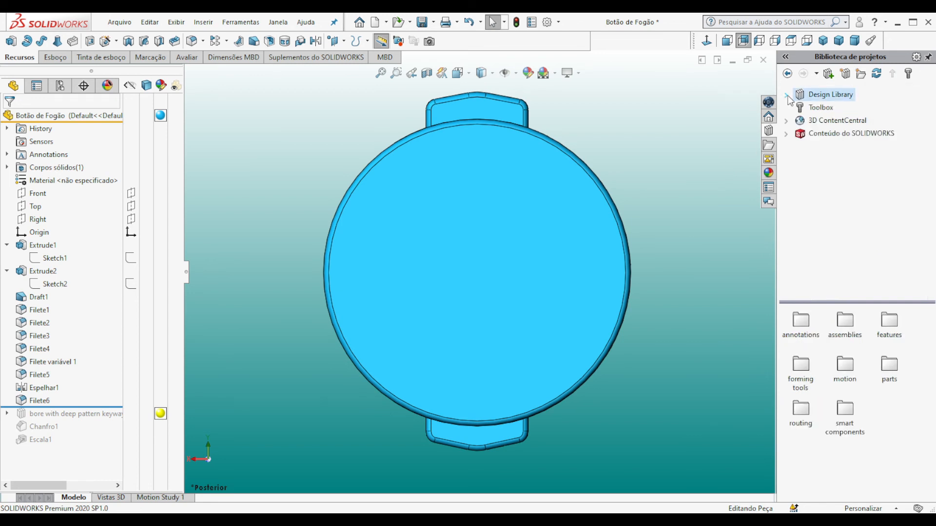
{"action": "left_click", "coordinate": [789, 95]}
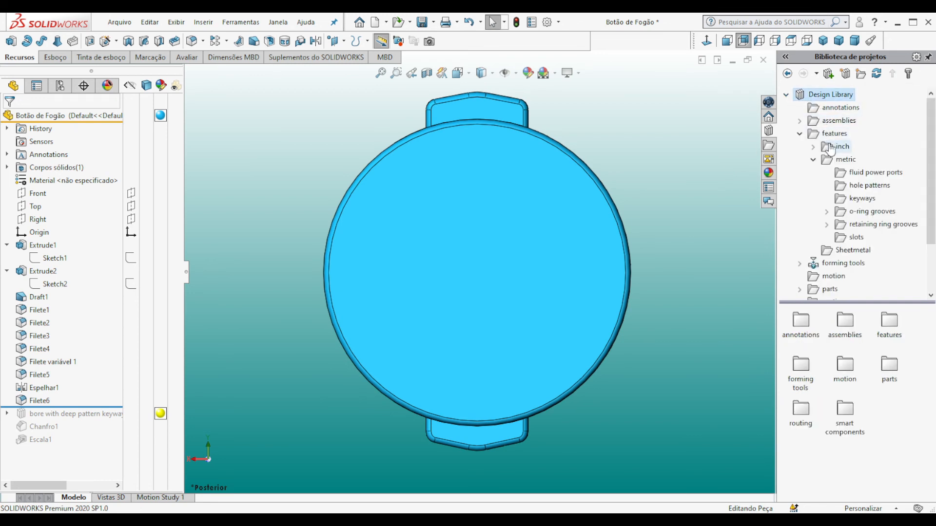
{"action": "left_click", "coordinate": [813, 159]}
{"action": "left_click", "coordinate": [799, 134]}
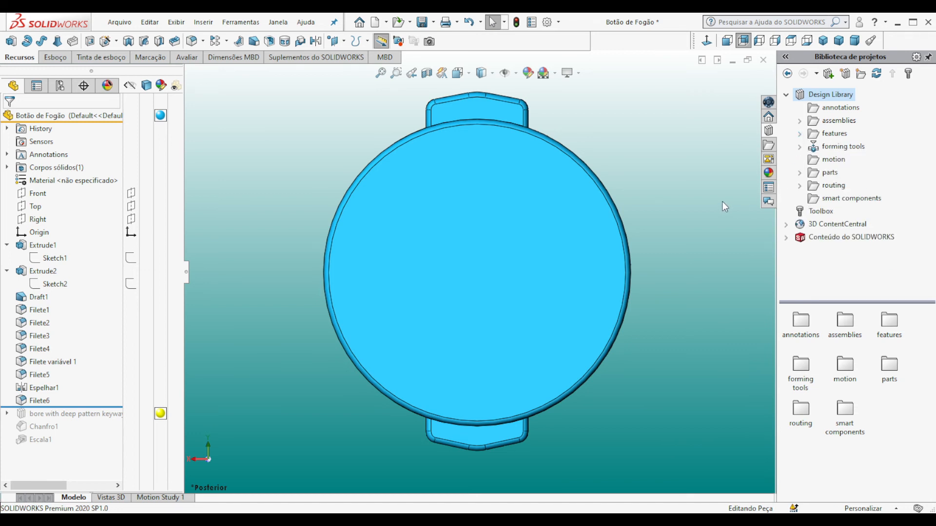
{"action": "left_click", "coordinate": [800, 133]}
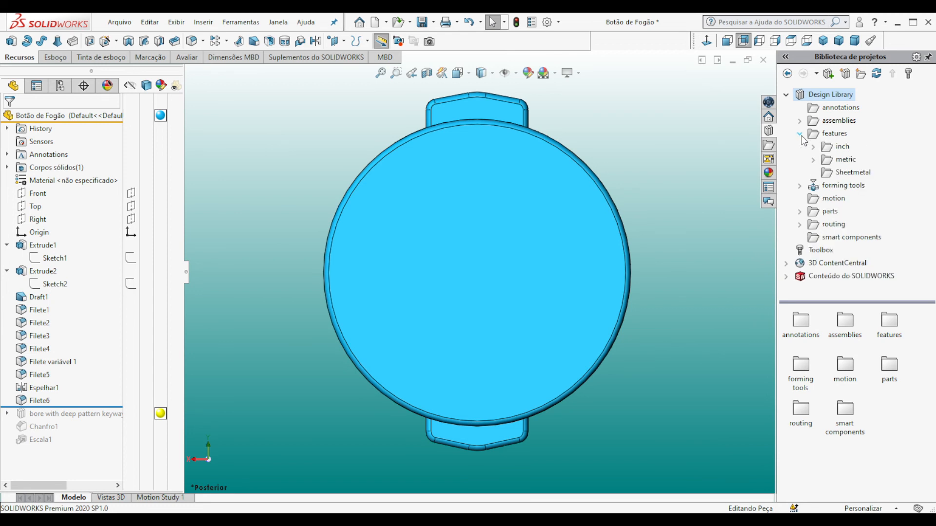
{"action": "left_click", "coordinate": [814, 160]}
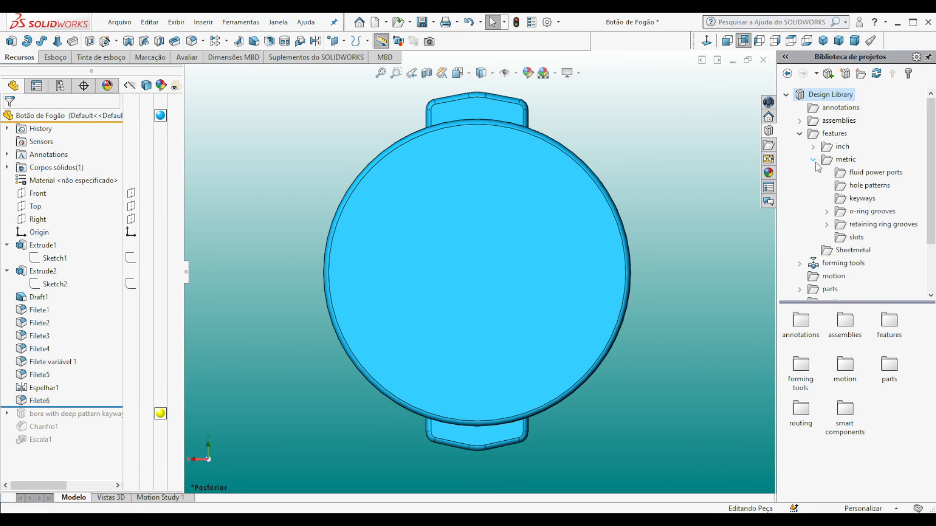
{"action": "left_click", "coordinate": [862, 201]}
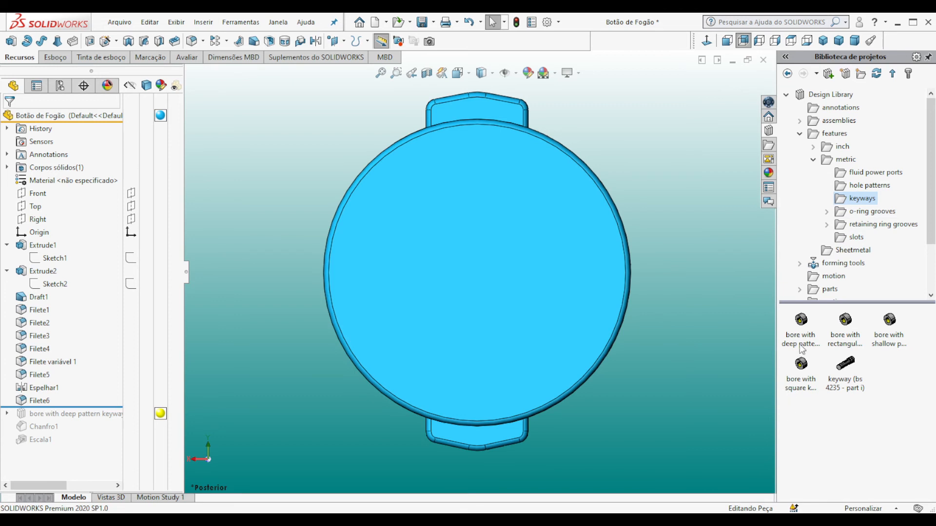
Try placing the deep pattern keyway bore on the knob's back face in the 2 X 1 Ø7 configuration.
{"action": "left_click_drag", "start_coordinate": [801, 322], "coordinate": [477, 268]}
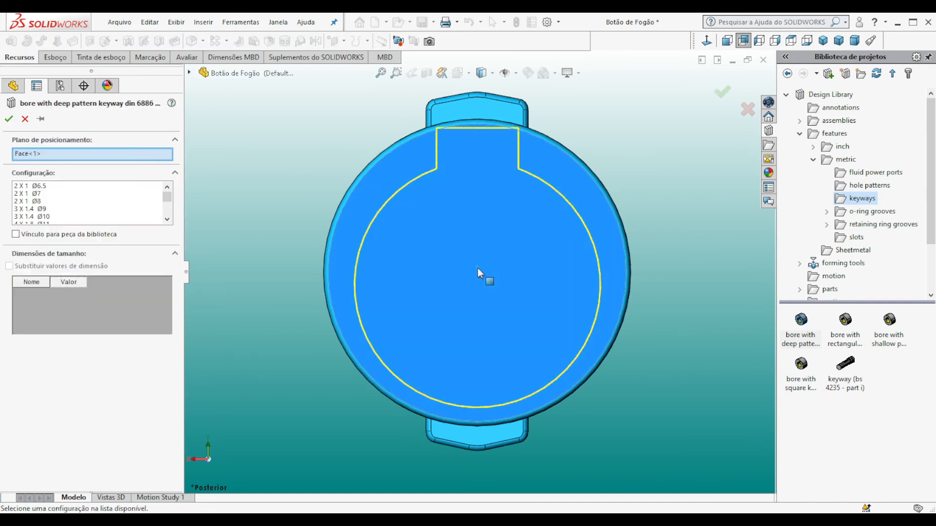
{"action": "left_click", "coordinate": [32, 194]}
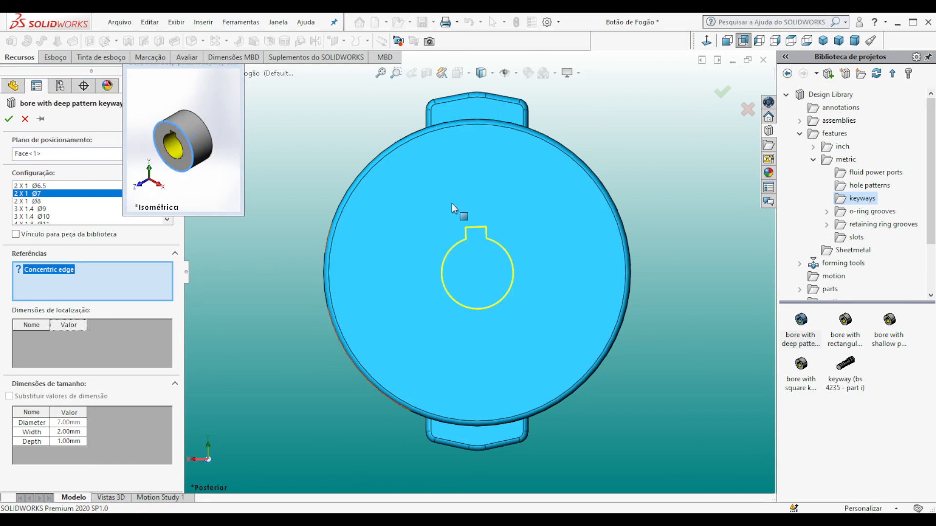
{"action": "left_click", "coordinate": [26, 119]}
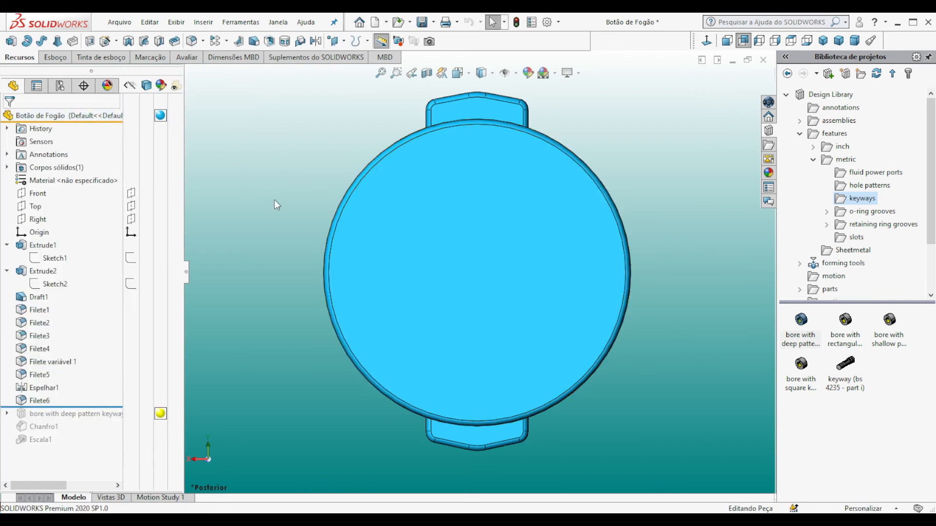
Roll the part forward to include the bore with deep pattern keyway, and expand it to inspect its KeySketch.
{"action": "mouse_move", "coordinate": [103, 407]}
{"action": "left_mouse_down"}
{"action": "mouse_move", "coordinate": [101, 427]}
{"action": "mouse_move", "coordinate": [95, 420]}
{"action": "left_mouse_up"}
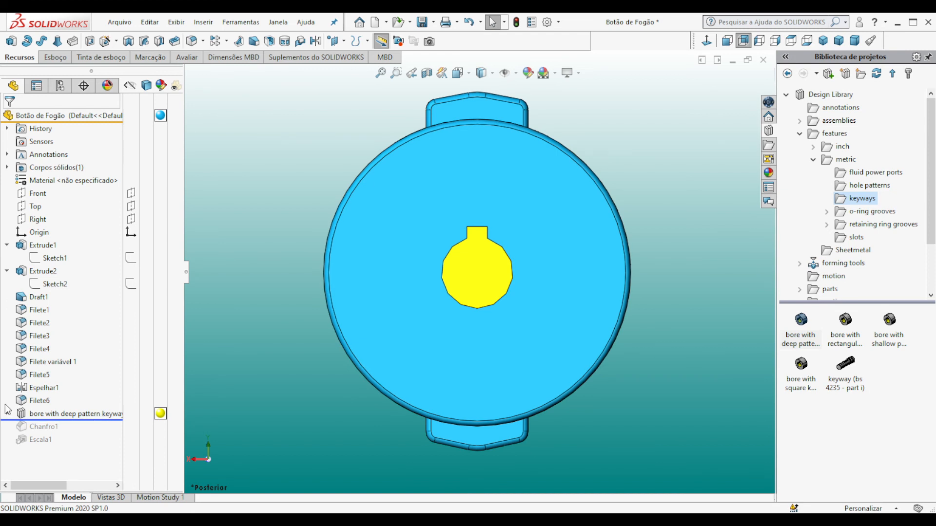
{"action": "left_click", "coordinate": [7, 413]}
{"action": "left_click", "coordinate": [20, 427]}
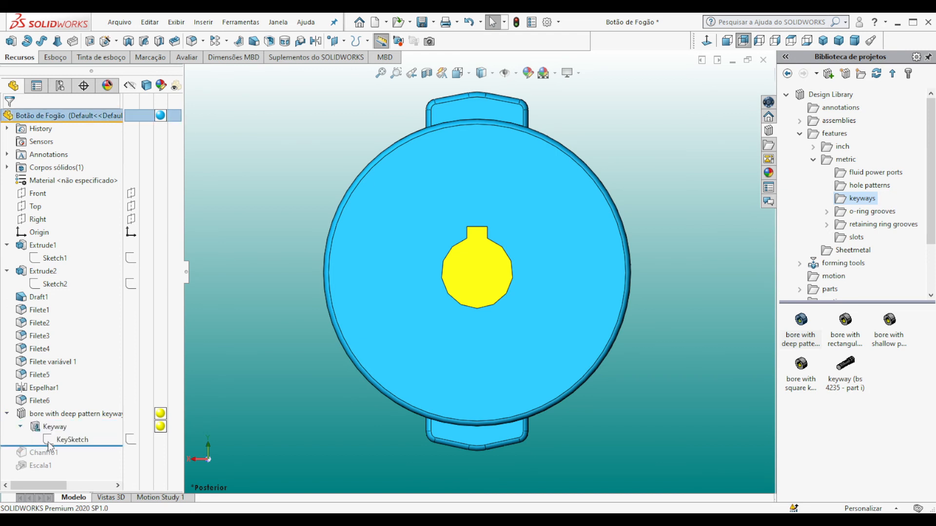
{"action": "left_click", "coordinate": [64, 440]}
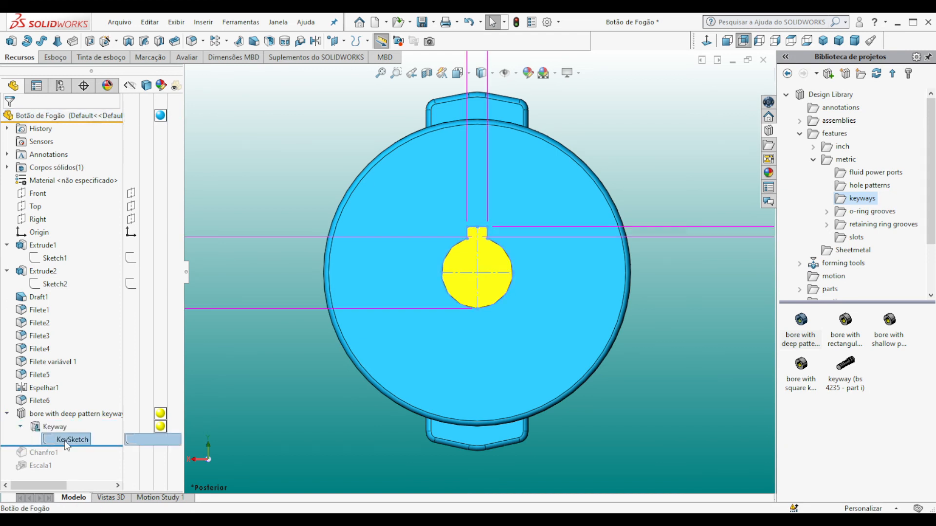
{"action": "left_click", "coordinate": [215, 407]}
Set the Keyway cut's end condition to Passante and view the knob in dimetric orientation.
{"action": "right_click", "coordinate": [58, 430]}
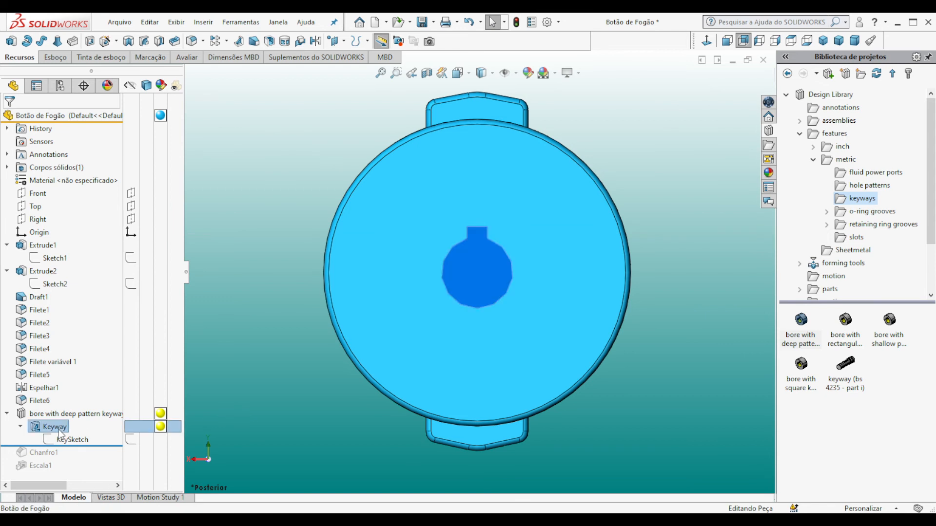
{"action": "left_click", "coordinate": [68, 269]}
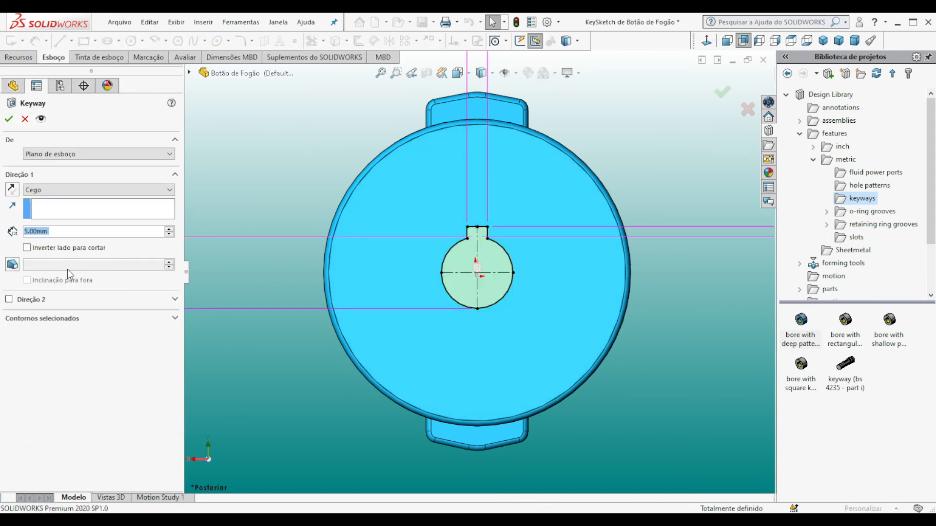
{"action": "left_click", "coordinate": [170, 190]}
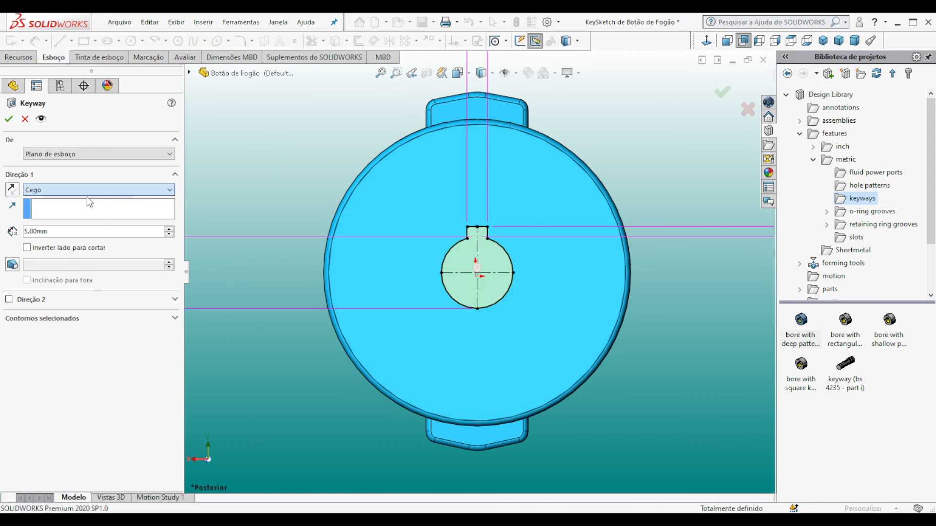
{"action": "left_click", "coordinate": [46, 209]}
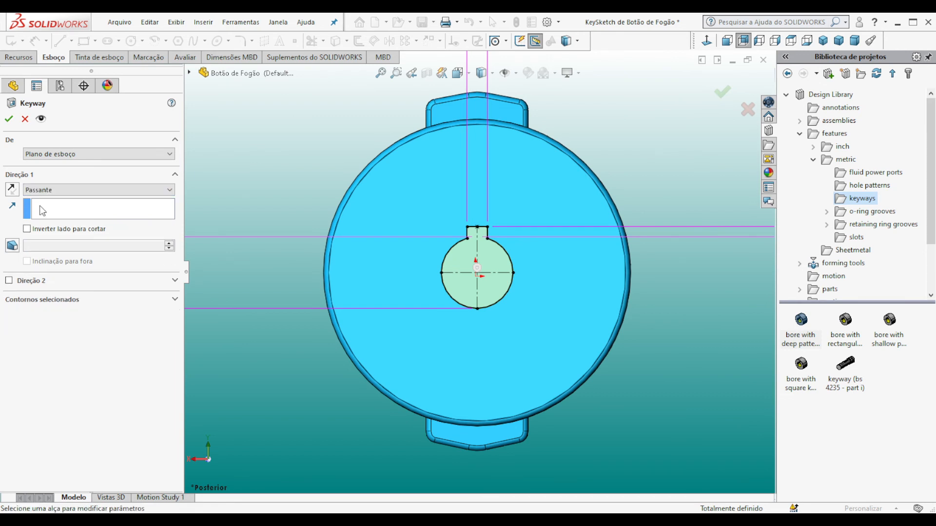
{"action": "left_click", "coordinate": [9, 119]}
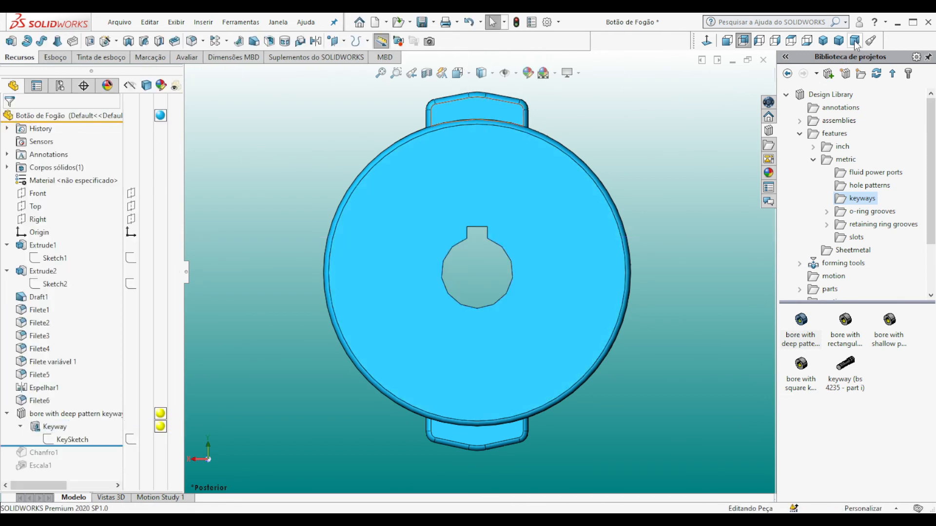
{"action": "left_click", "coordinate": [854, 40]}
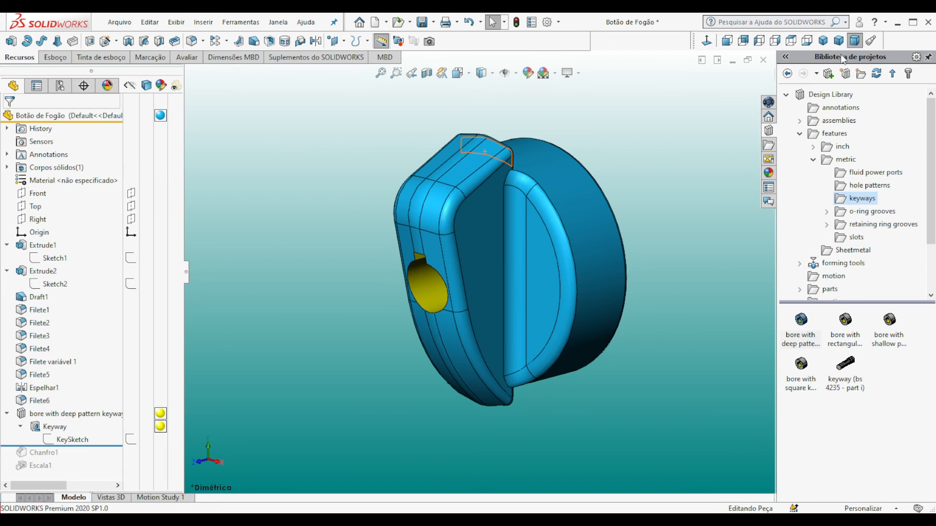
Unpin the Design Library and set the Keyway cut's end condition to Cego with a depth of 5 mm.
{"action": "left_click", "coordinate": [929, 57]}
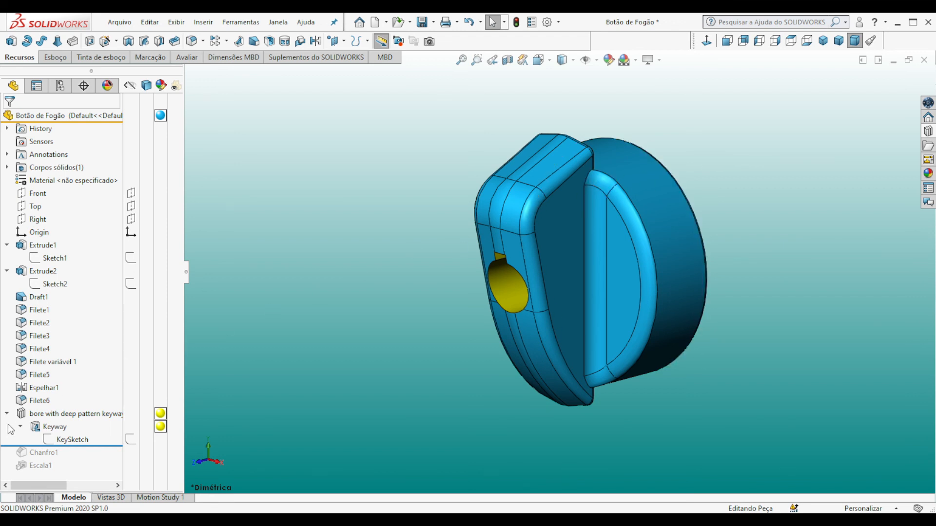
{"action": "left_click", "coordinate": [52, 428]}
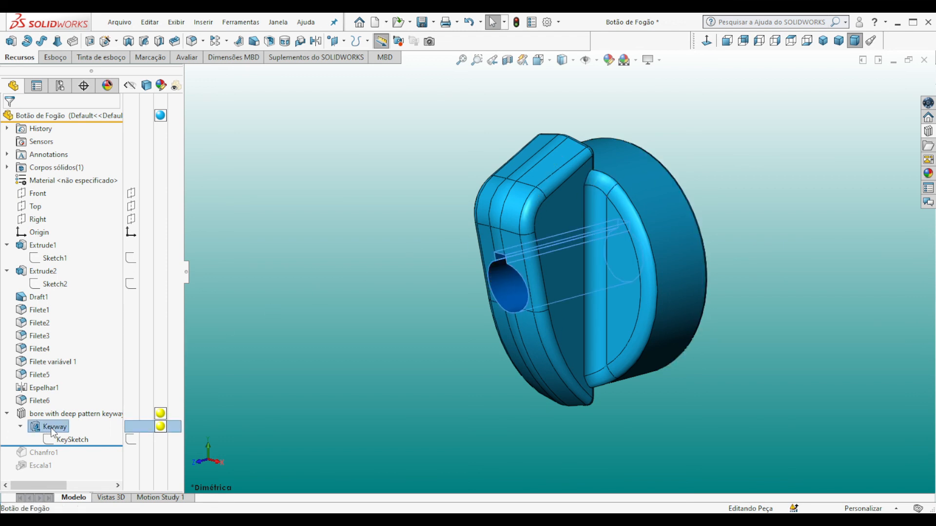
{"action": "left_click", "coordinate": [60, 271]}
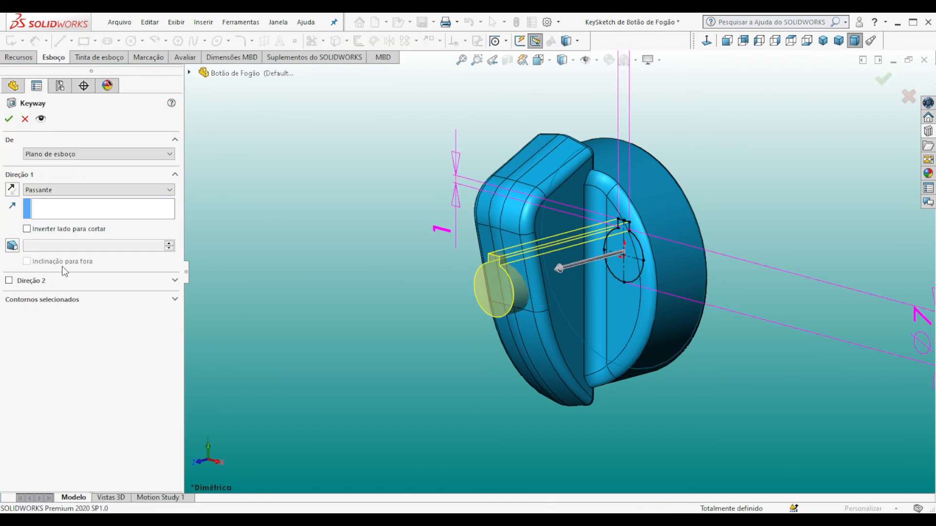
{"action": "left_click", "coordinate": [170, 190]}
{"action": "left_click", "coordinate": [46, 201]}
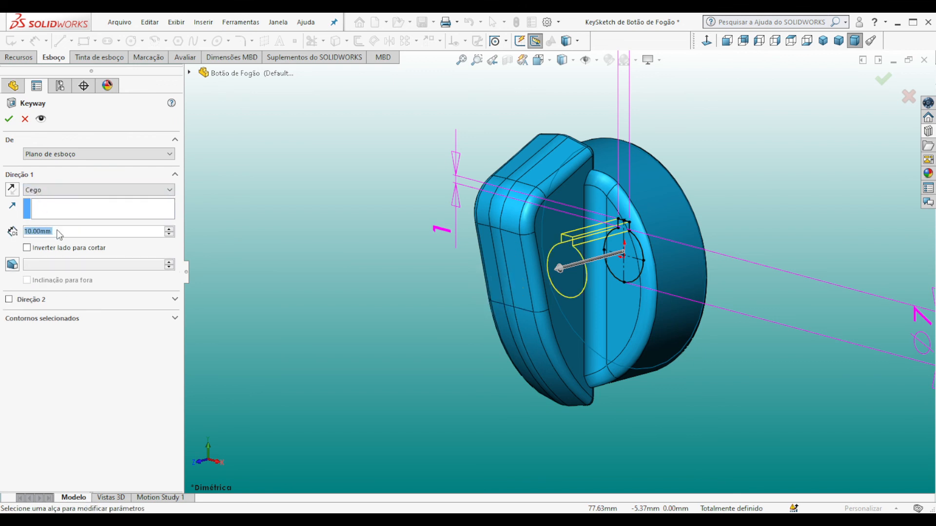
{"action": "type", "text": "5"}
{"action": "key", "text": "Return"}
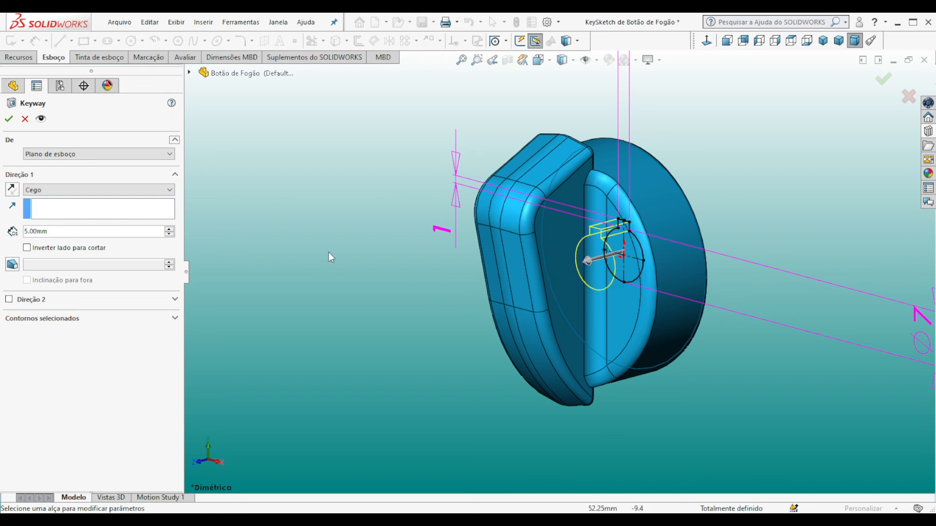
{"action": "left_click", "coordinate": [8, 119]}
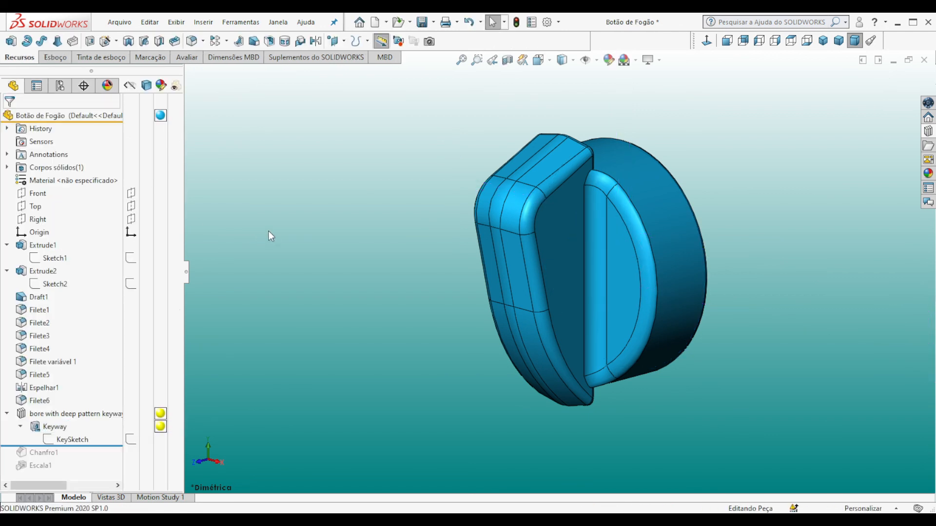
Section the knob along the Right plane to inspect the keyway bore, and view it from the front.
{"action": "left_click", "coordinate": [506, 61]}
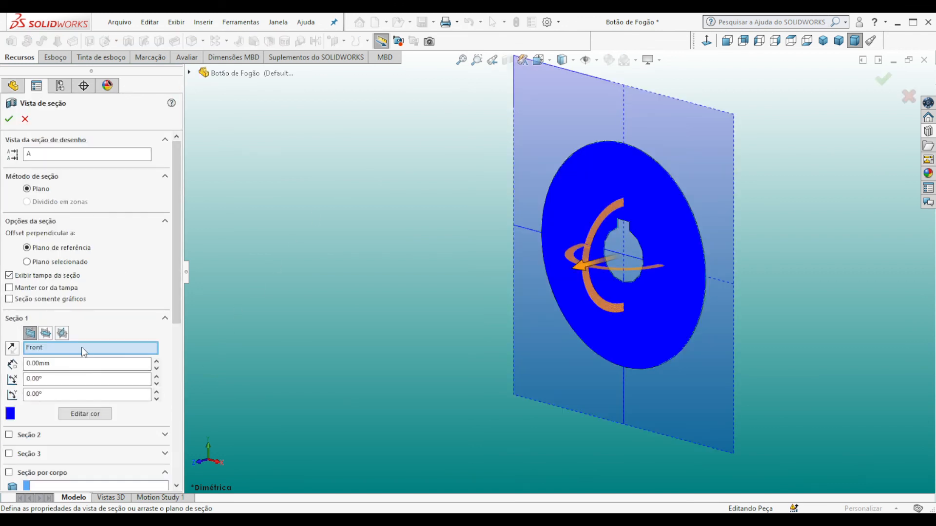
{"action": "left_click", "coordinate": [62, 333]}
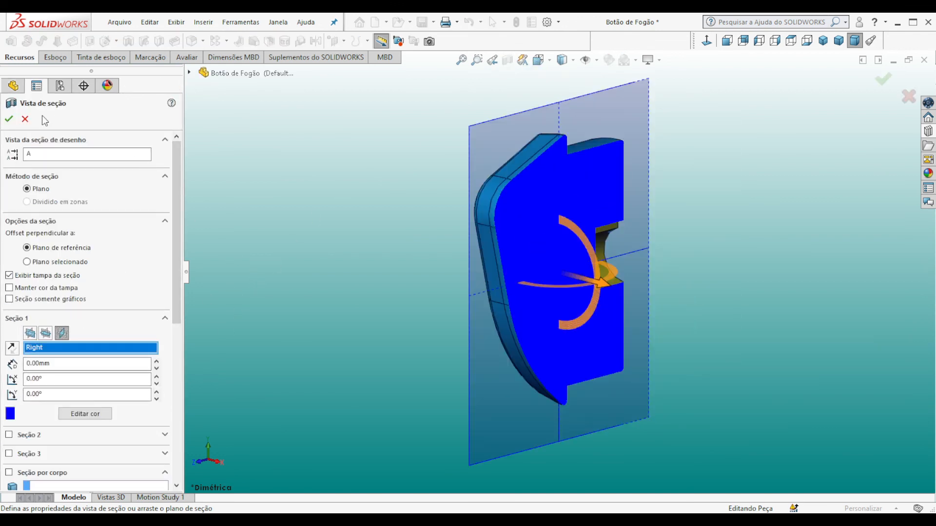
{"action": "left_click", "coordinate": [9, 119]}
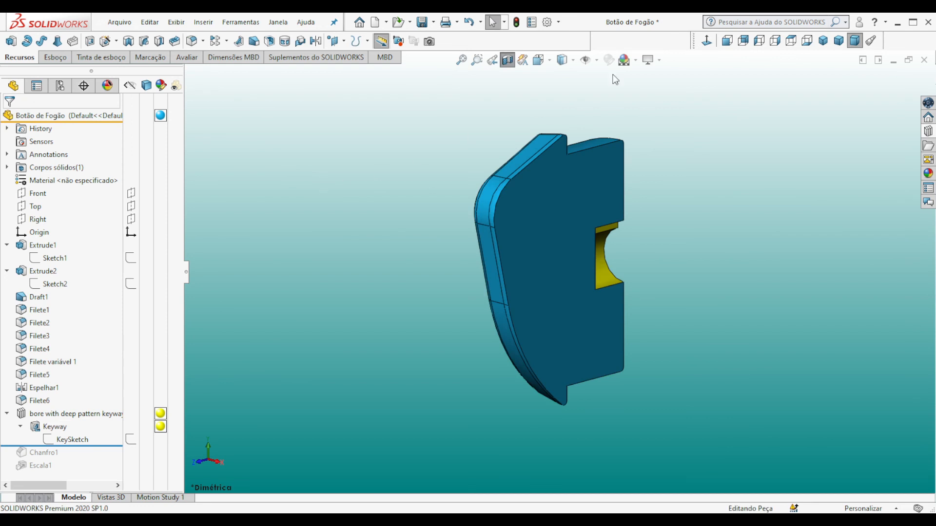
{"action": "left_click", "coordinate": [727, 41]}
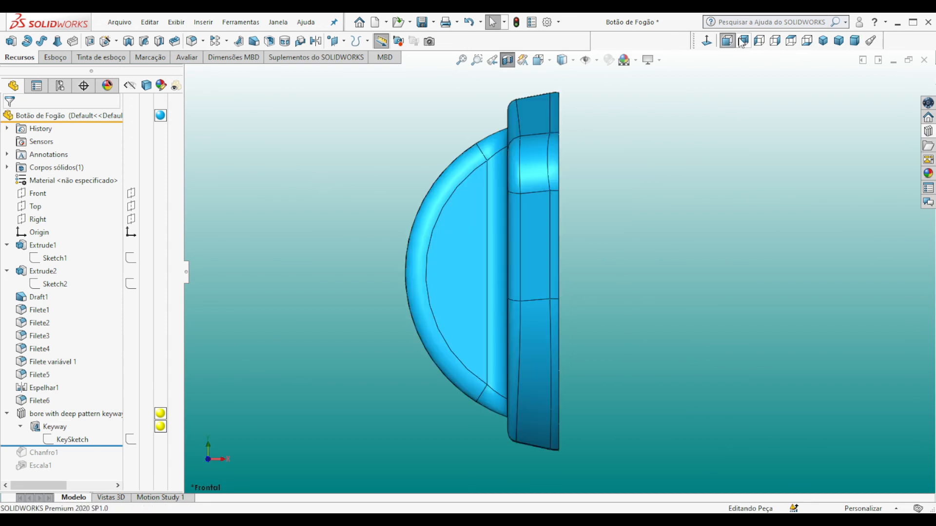
Inspect the sectioned knob and its keyway bore from the back, left and right, and return to the dimetric view.
{"action": "left_click", "coordinate": [741, 43]}
{"action": "left_click", "coordinate": [759, 42]}
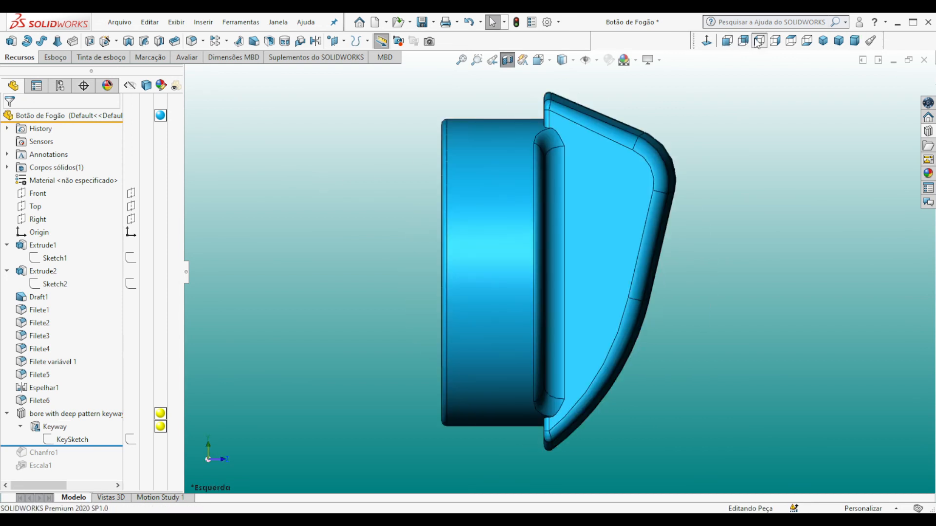
{"action": "left_click", "coordinate": [774, 42]}
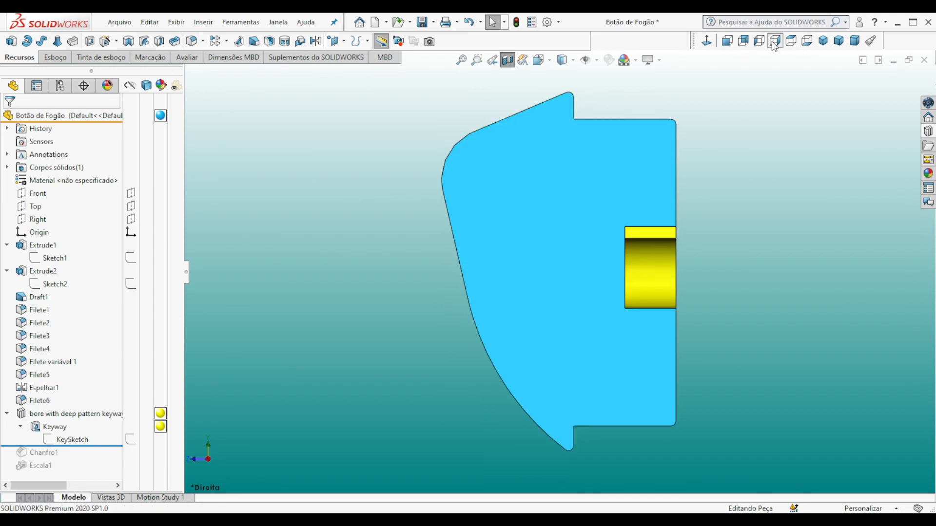
{"action": "left_click", "coordinate": [854, 40]}
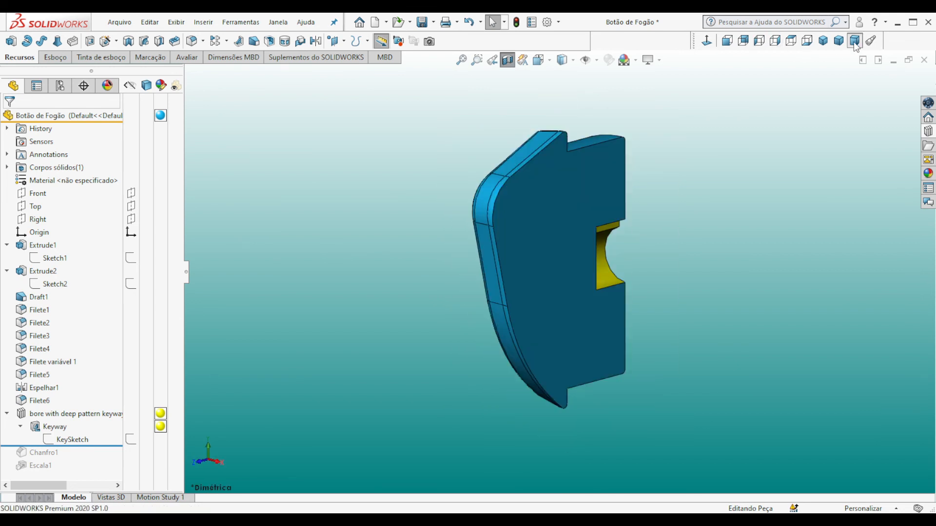
Turn off the section view of the knob and save the part.
{"action": "left_click", "coordinate": [507, 59]}
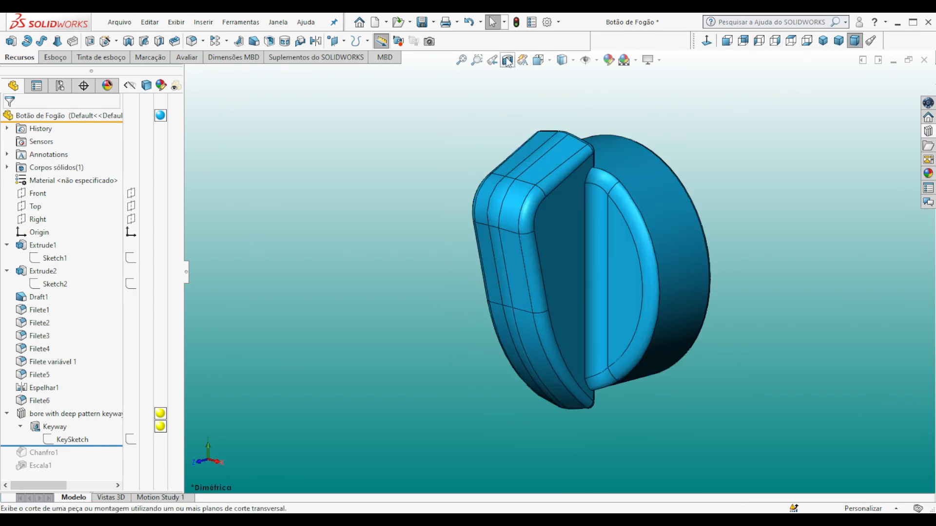
{"action": "left_click", "coordinate": [423, 25]}
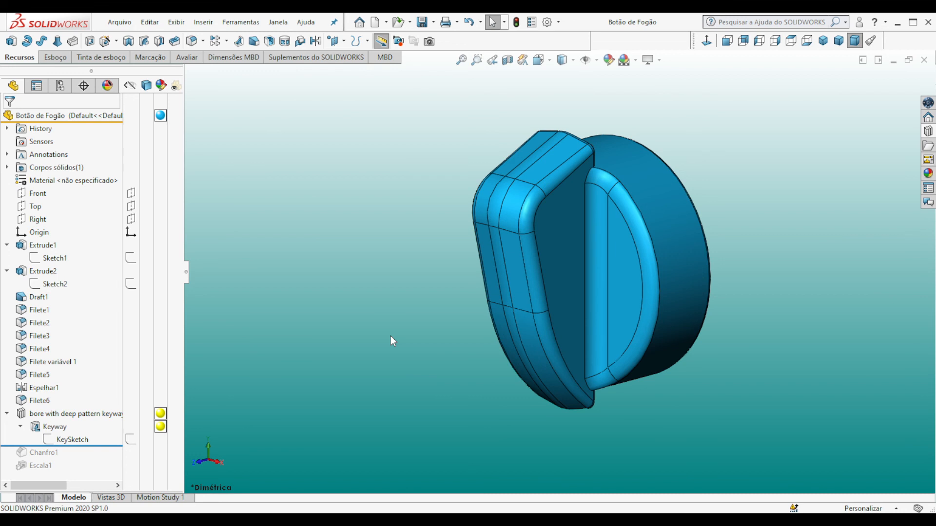
Open Motion Study 1, collapse the feature tree pane and play the knob's animation.
{"action": "left_click", "coordinate": [161, 498]}
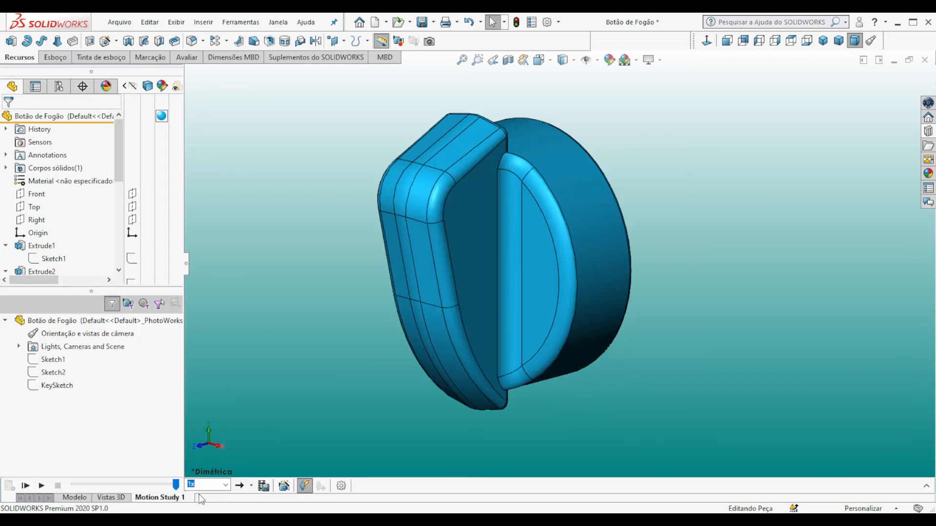
{"action": "left_click", "coordinate": [187, 264]}
{"action": "left_click", "coordinate": [42, 486]}
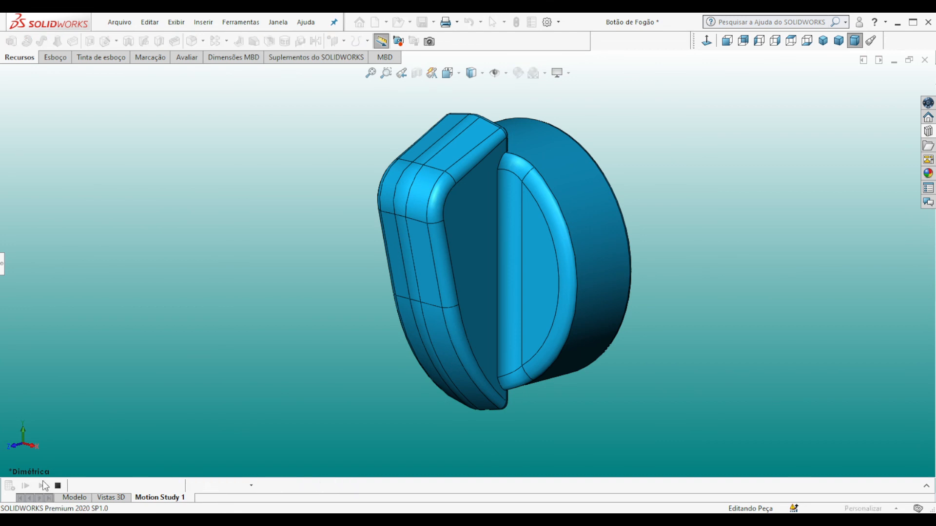